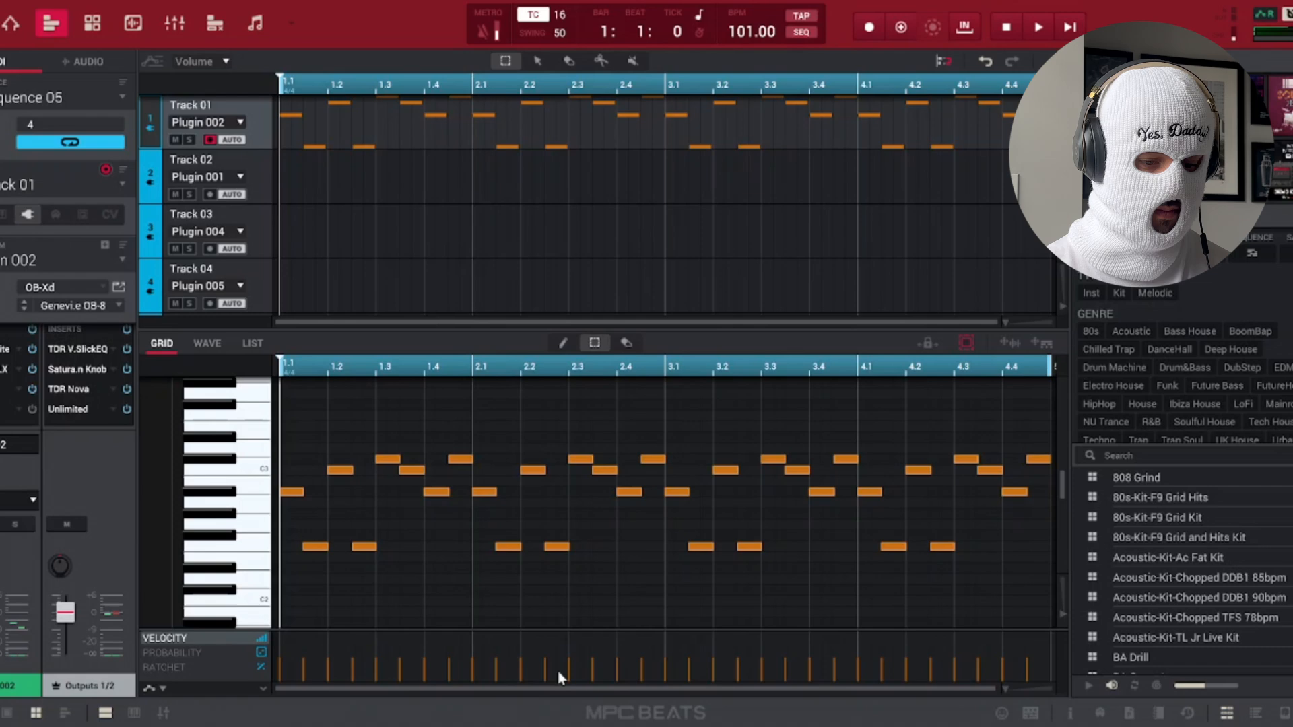
Step: Play back the Track 01 melody and examine the settings of its Space Lite reverb insert
key(space)
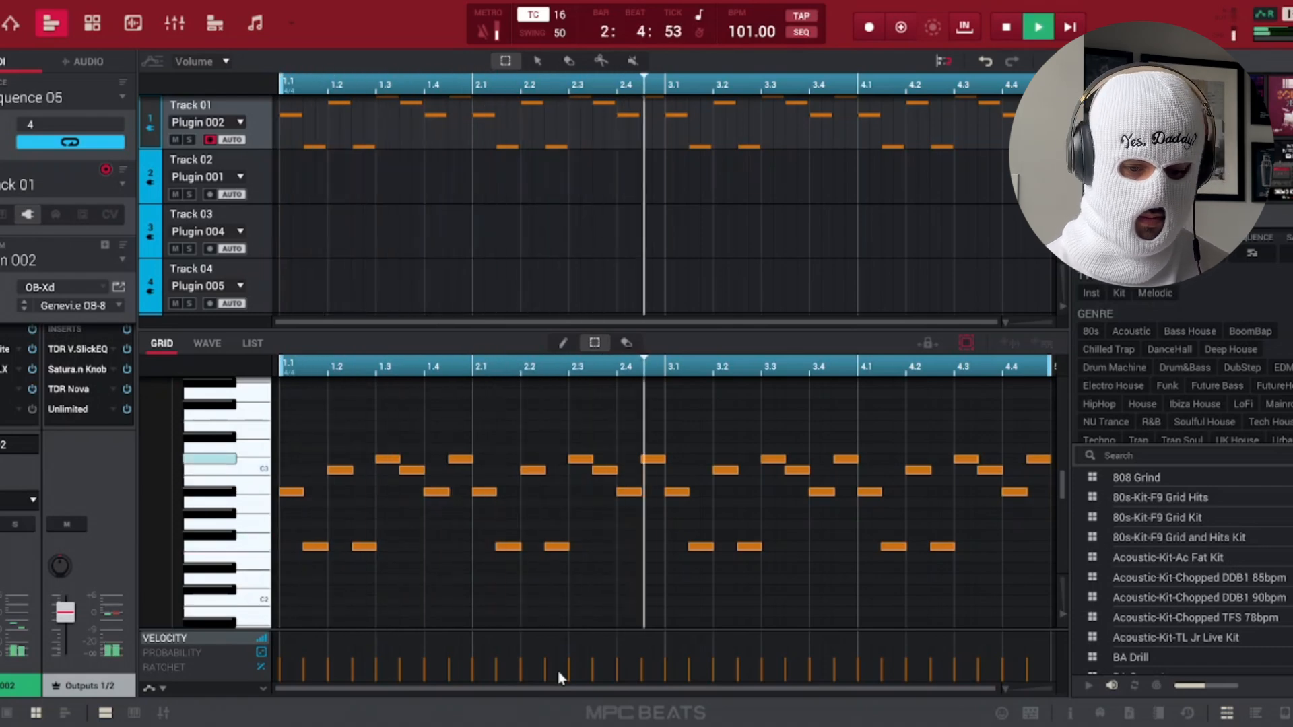
key(space)
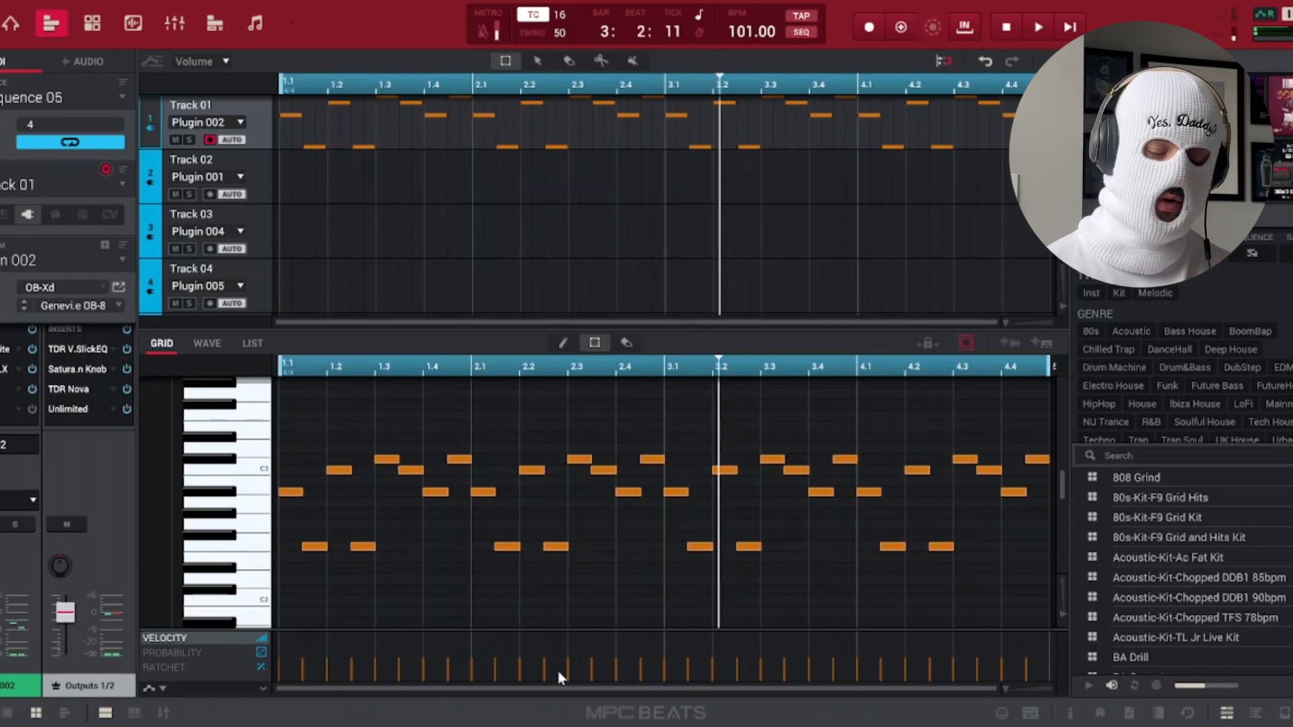
click(17, 349)
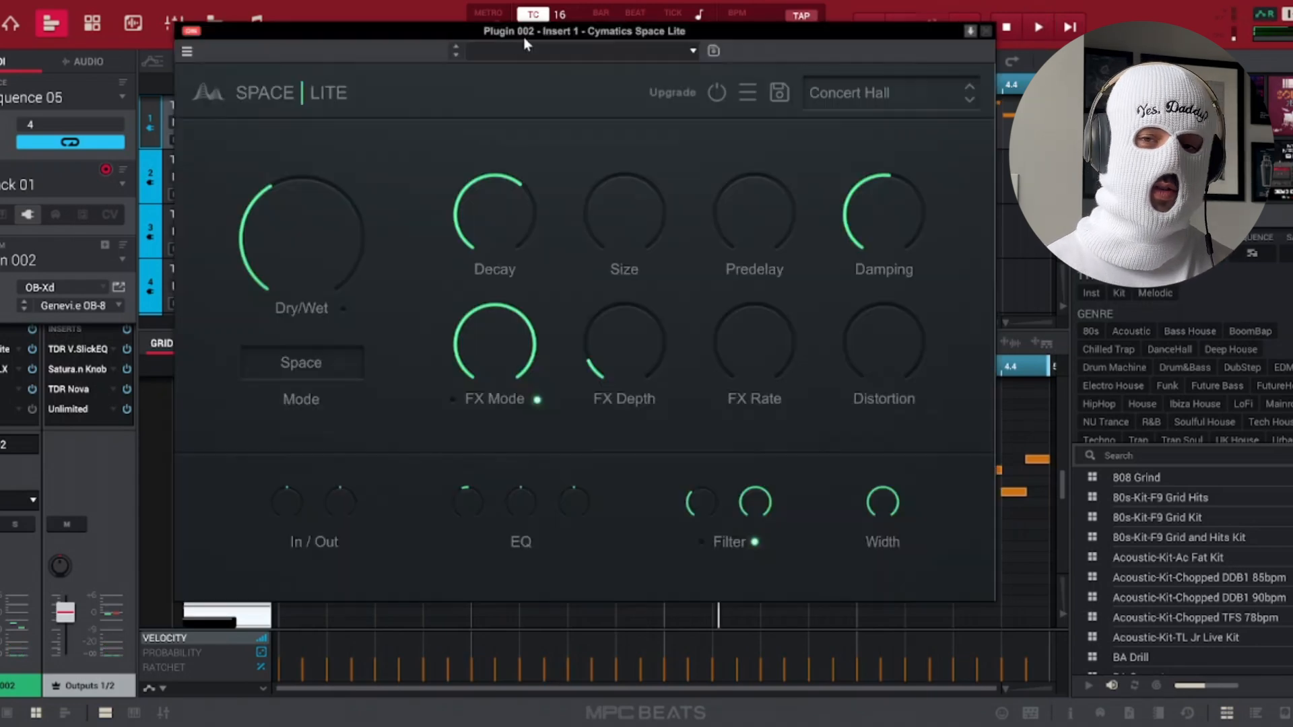
mouse_move(314, 182)
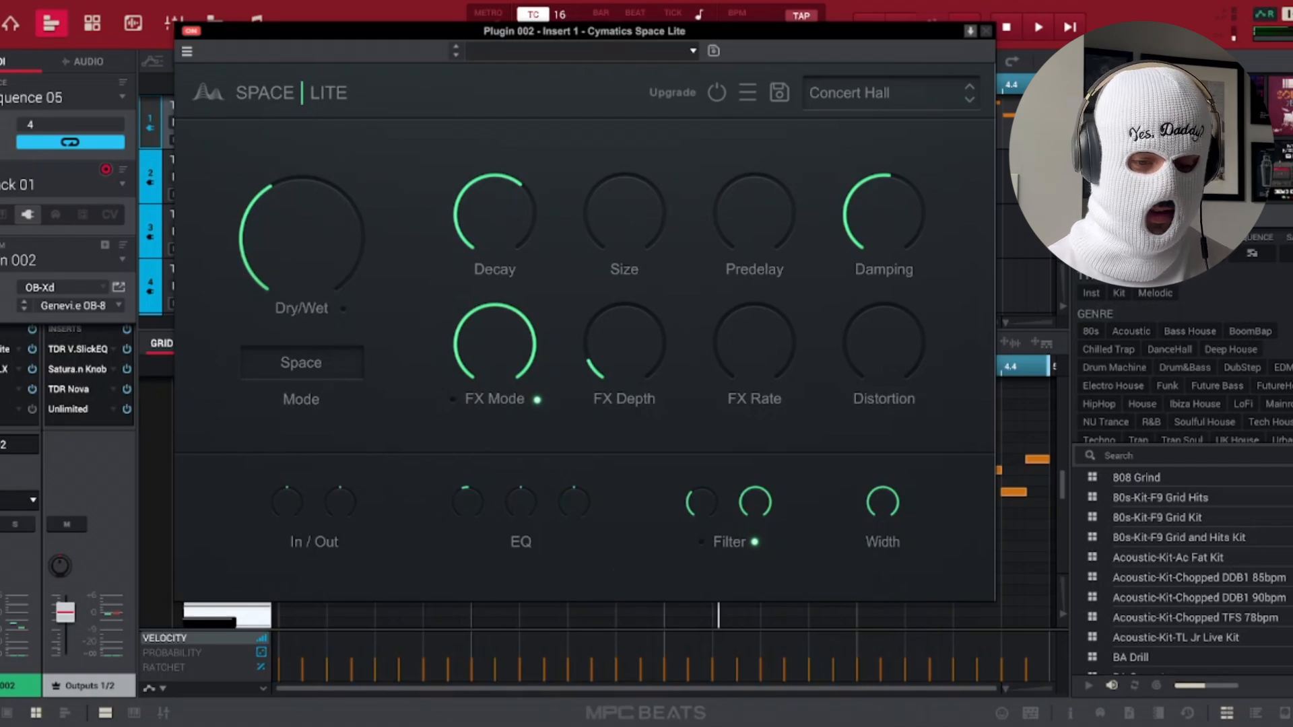
Step: In Track 01's TDR Nova insert, solo band I, boost its gain to 17.3 dB during playback, and bring it down to -7.0 dB
click(17, 369)
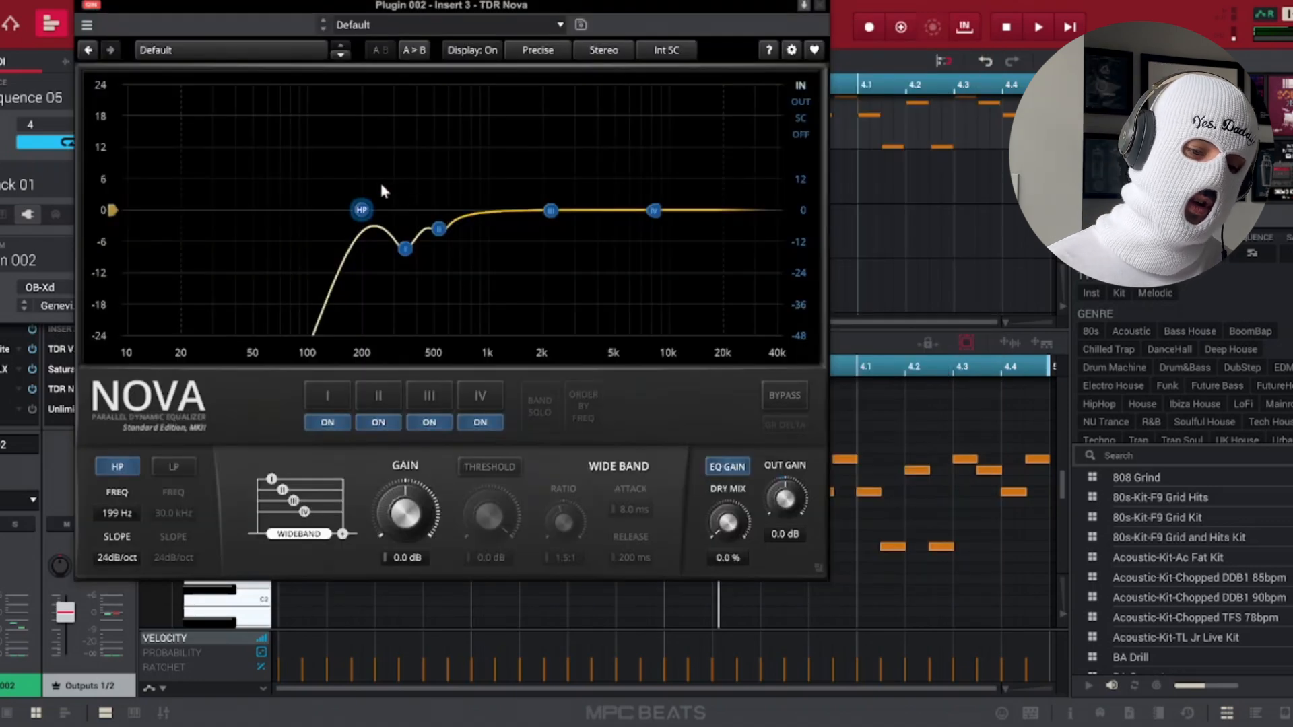
click(406, 251)
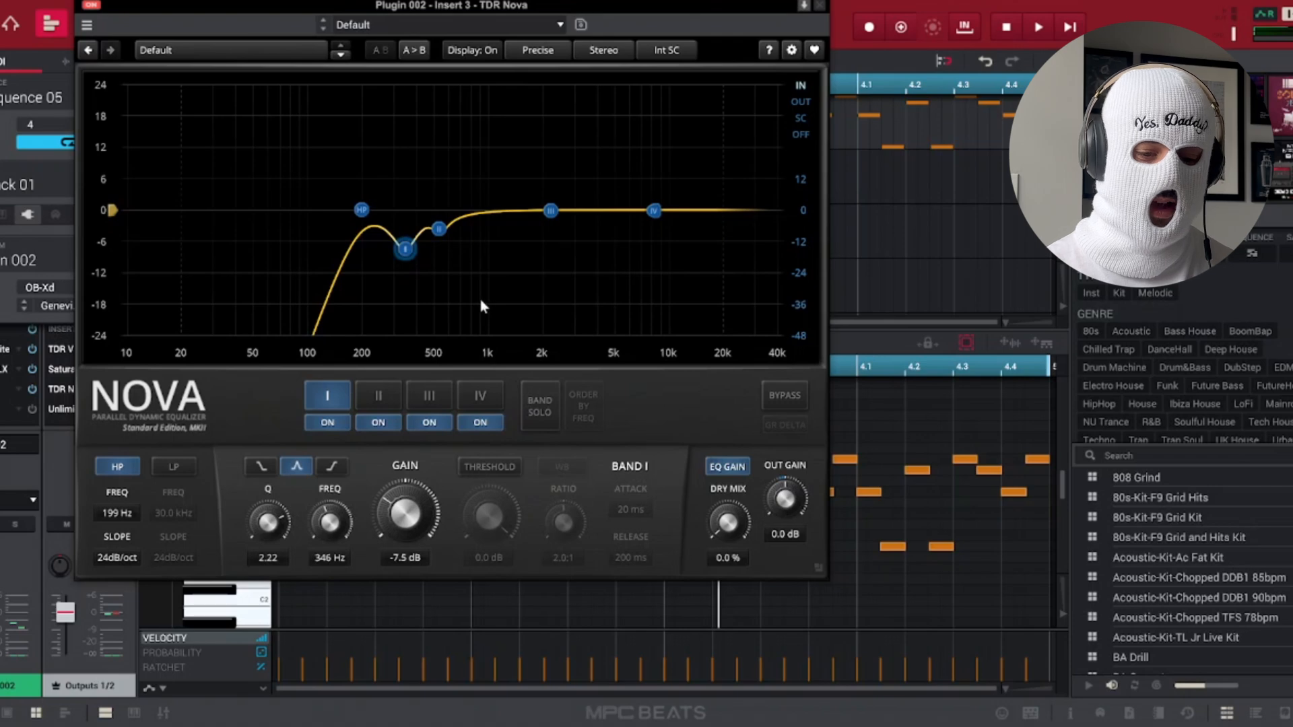
click(551, 412)
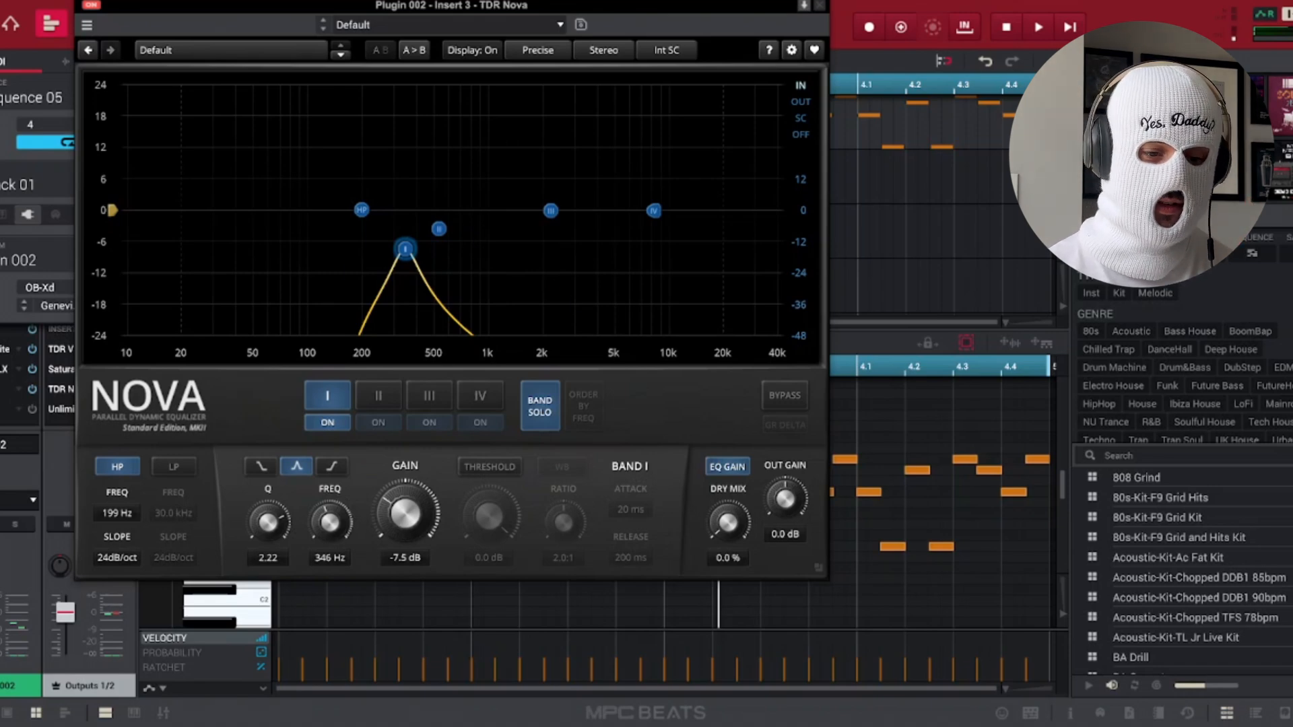
key(space)
drag(413, 528, 413, 440)
drag(411, 491, 410, 465)
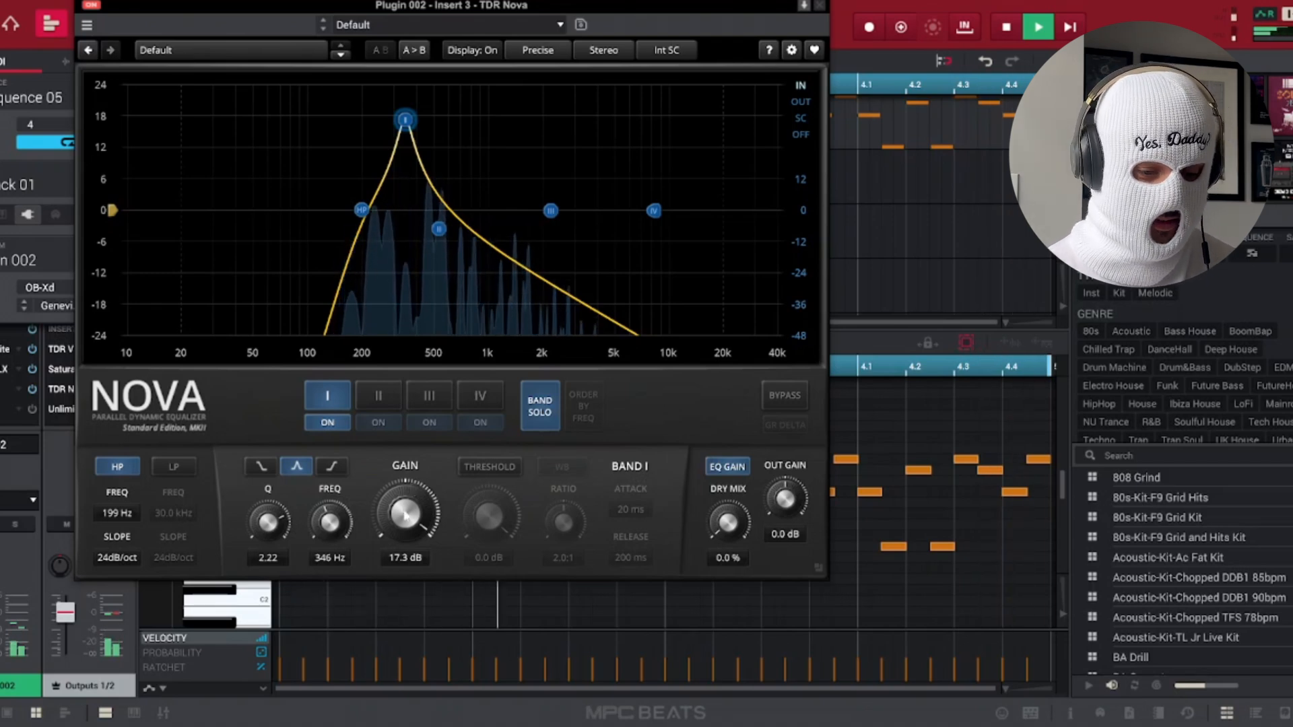
drag(406, 515, 406, 563)
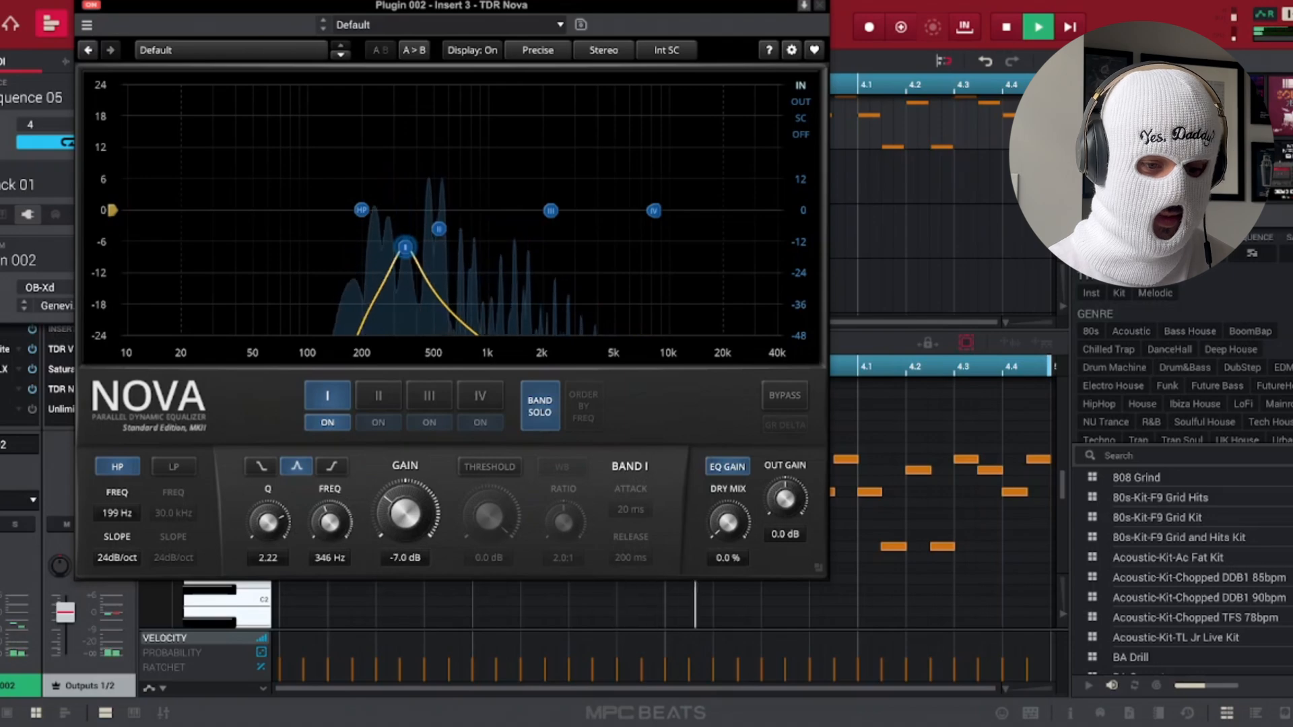
Step: Audition band II by boosting its gain to 18.0 dB, lower it to -3.8 dB, and turn off band solo
click(439, 230)
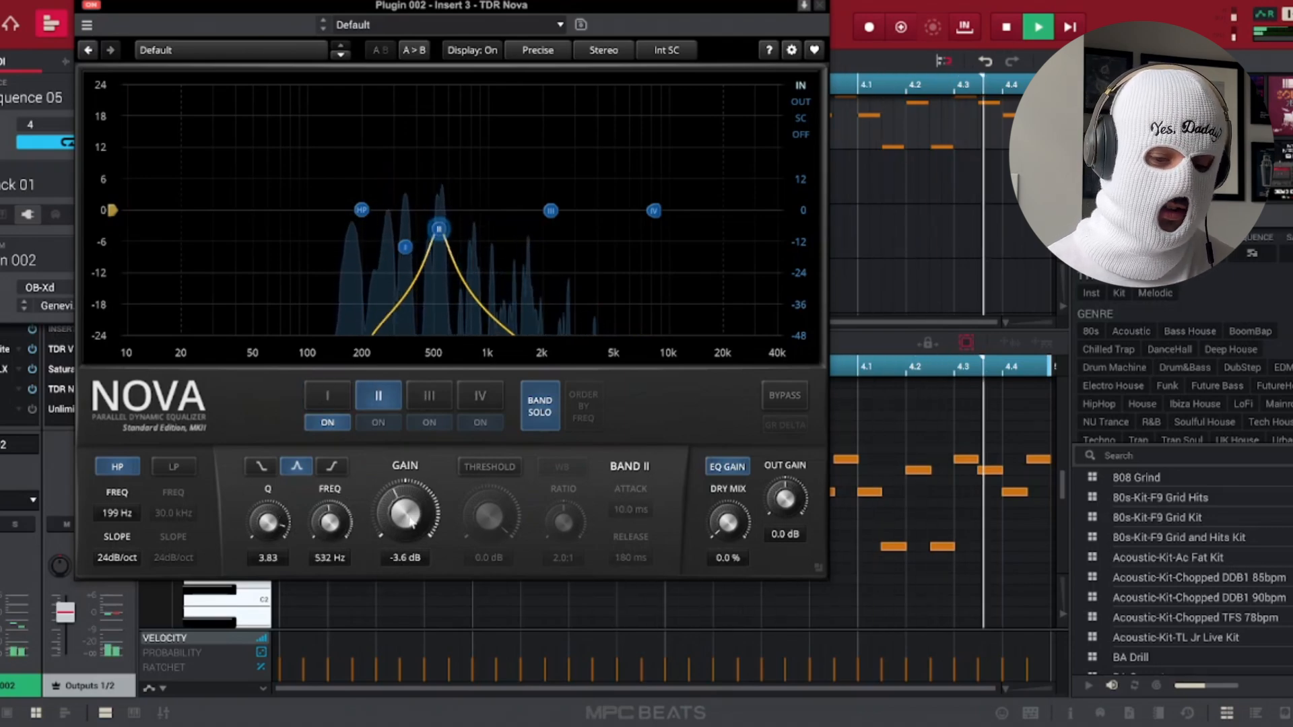
drag(406, 515, 406, 467)
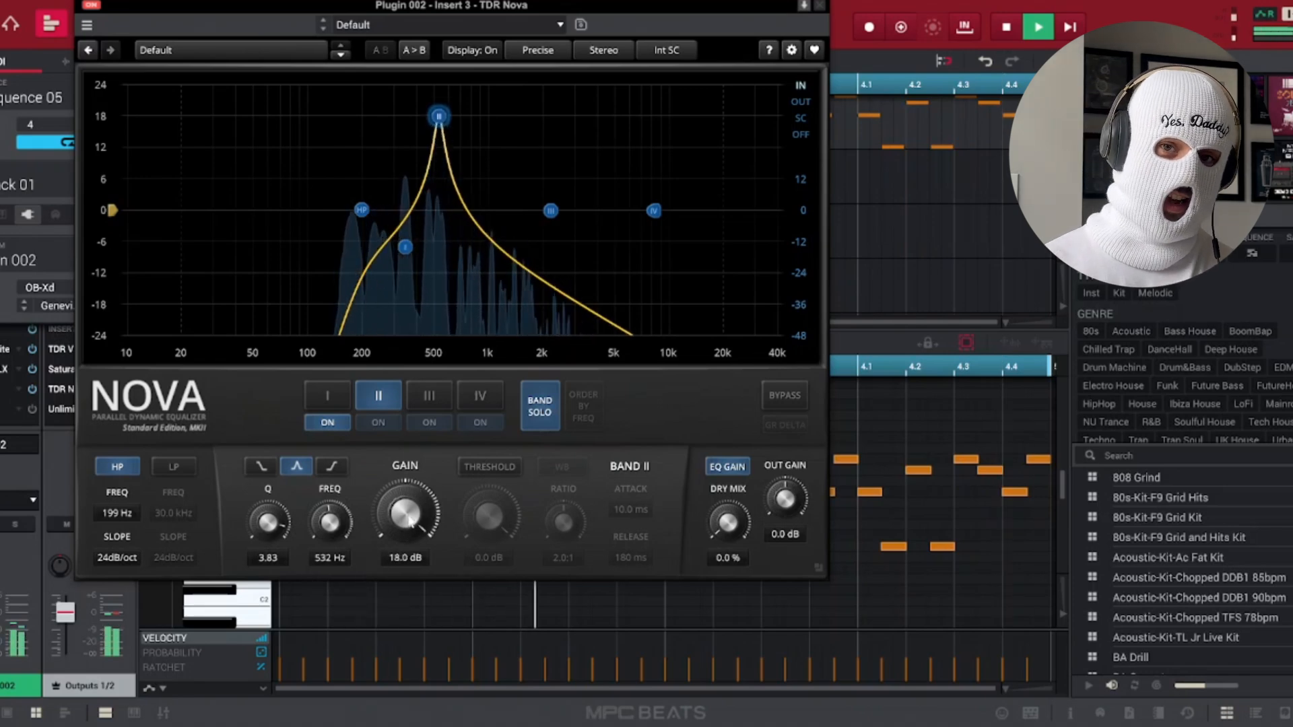
drag(406, 515, 414, 554)
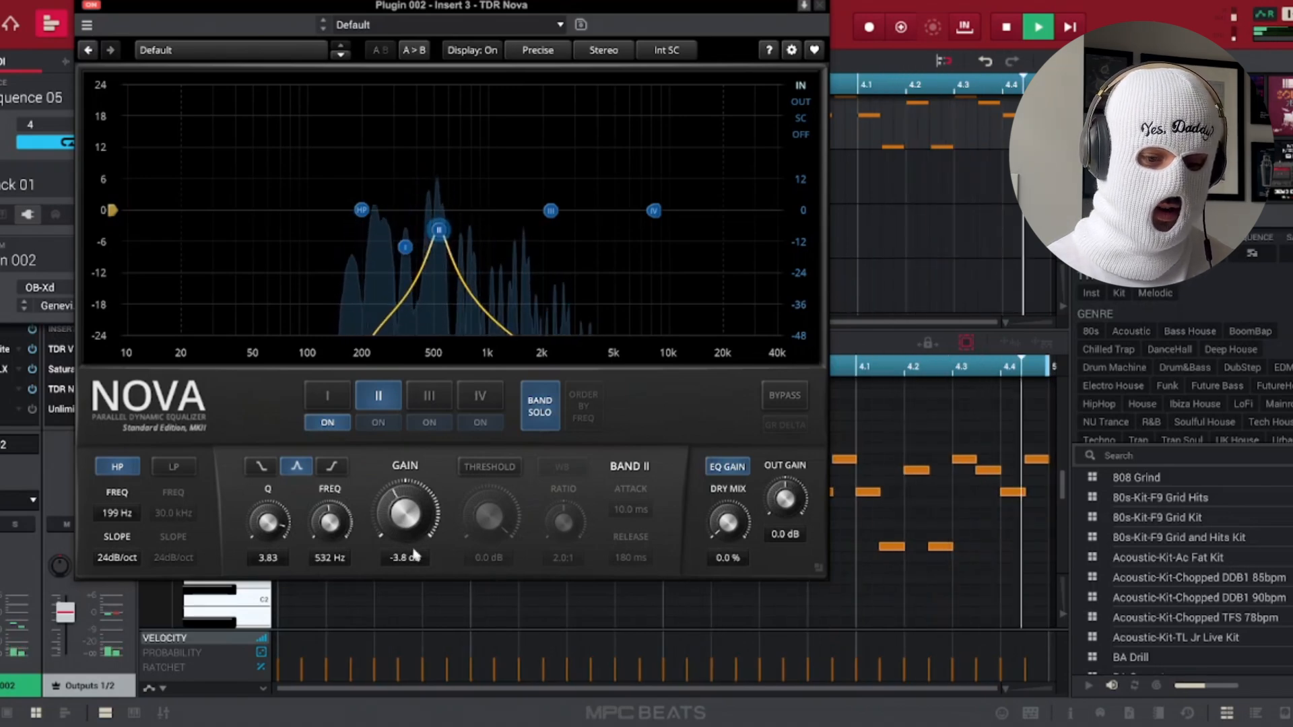
click(541, 418)
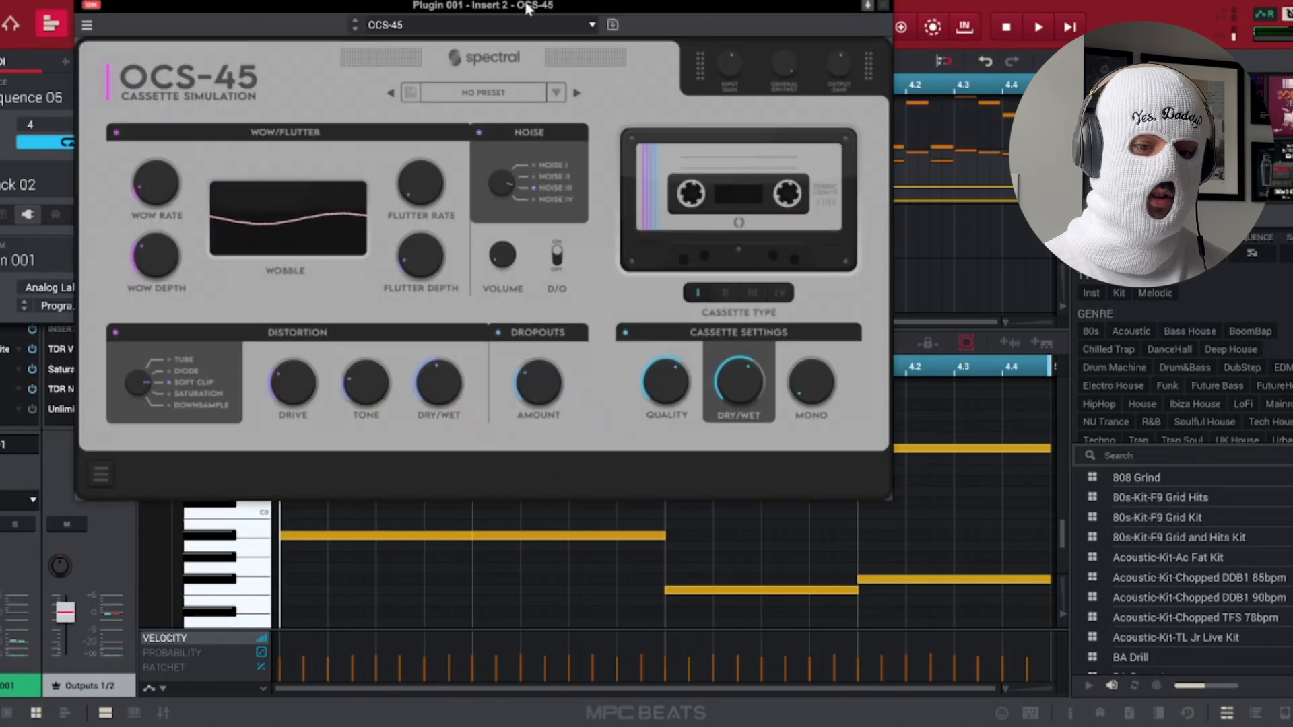
Step: Move aside and close Track 02's OCS-45 cassette insert, and play back the Track 02 and Track 03 parts
drag(532, 29, 690, 116)
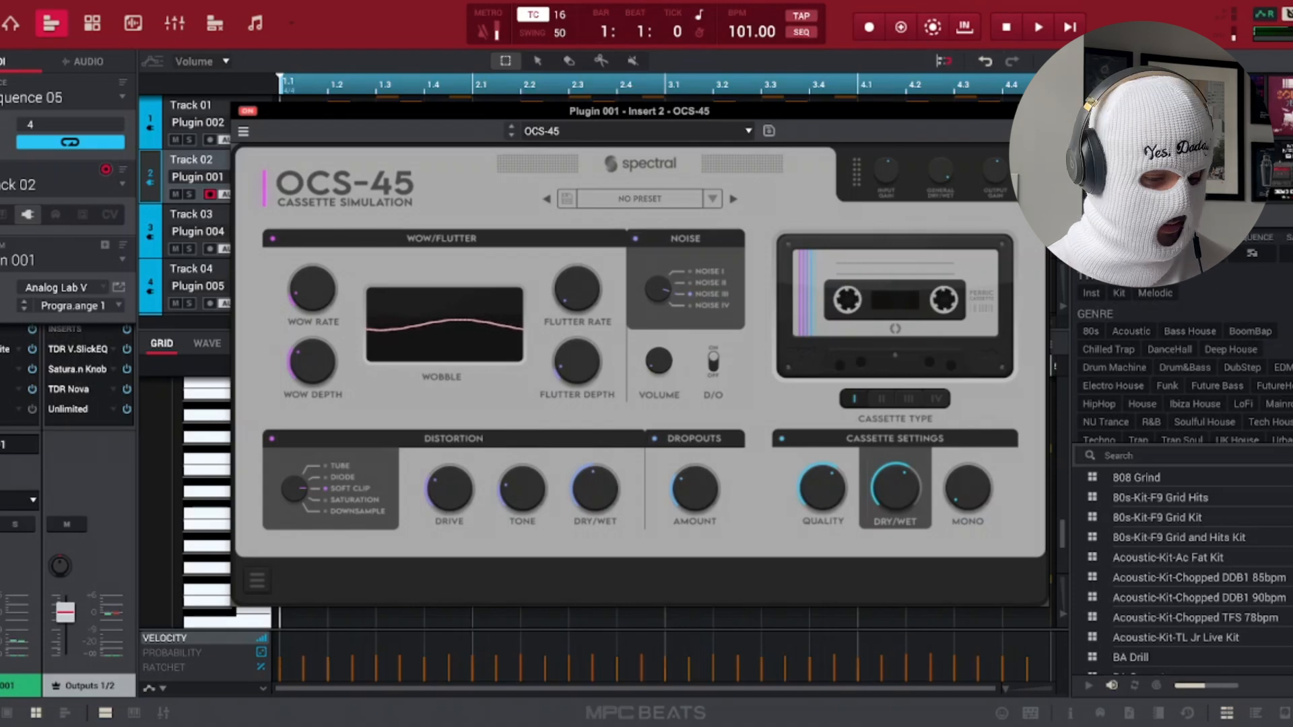
key(Escape)
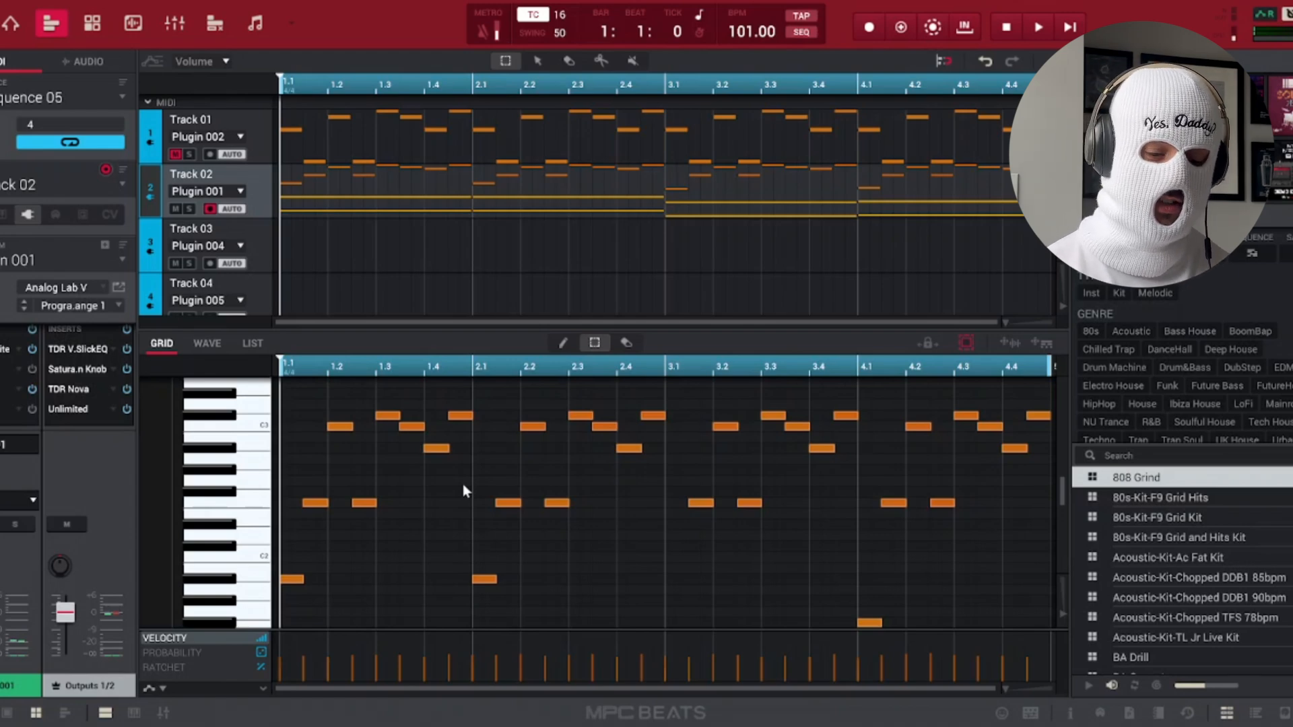
key(space)
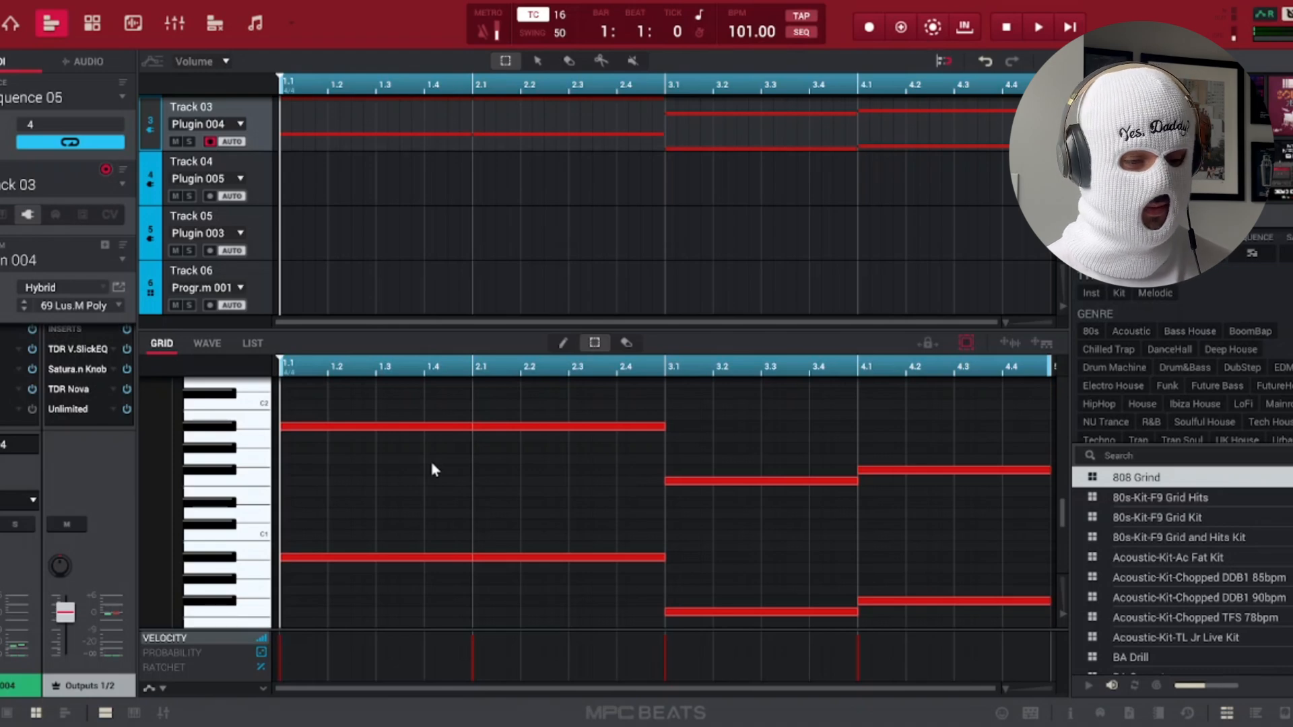
key(space)
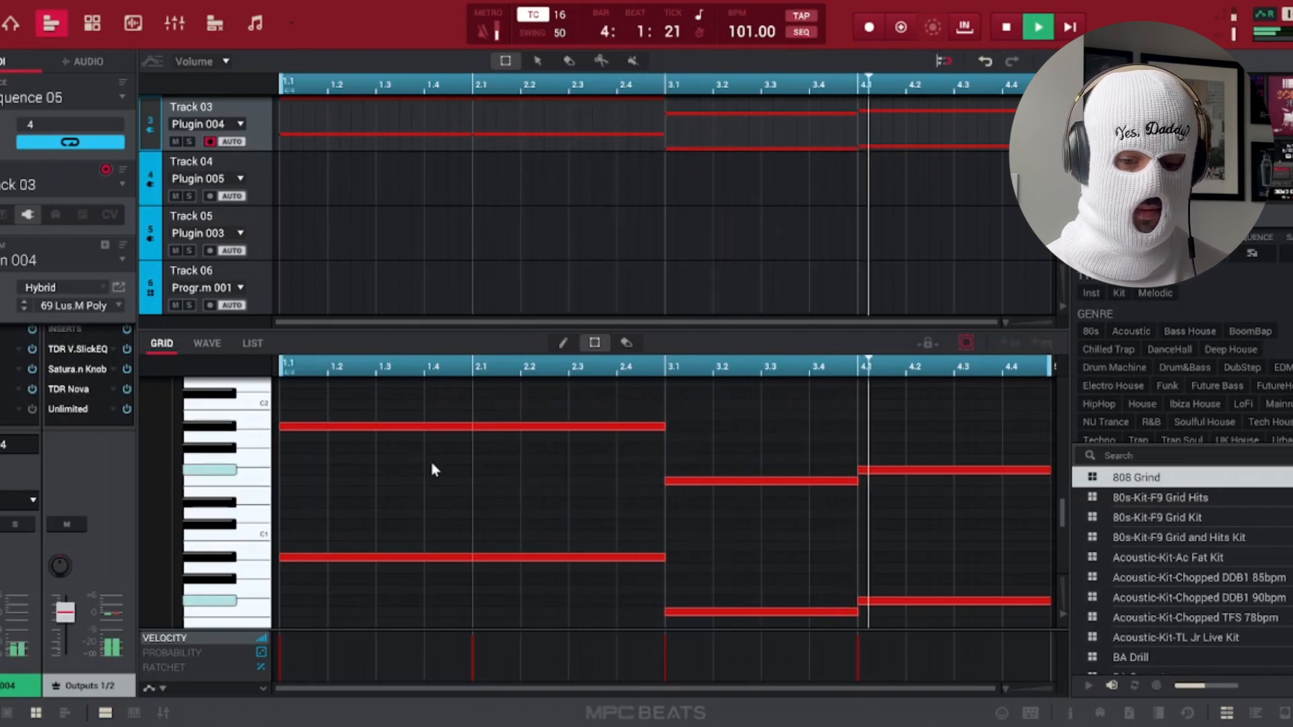
key(space)
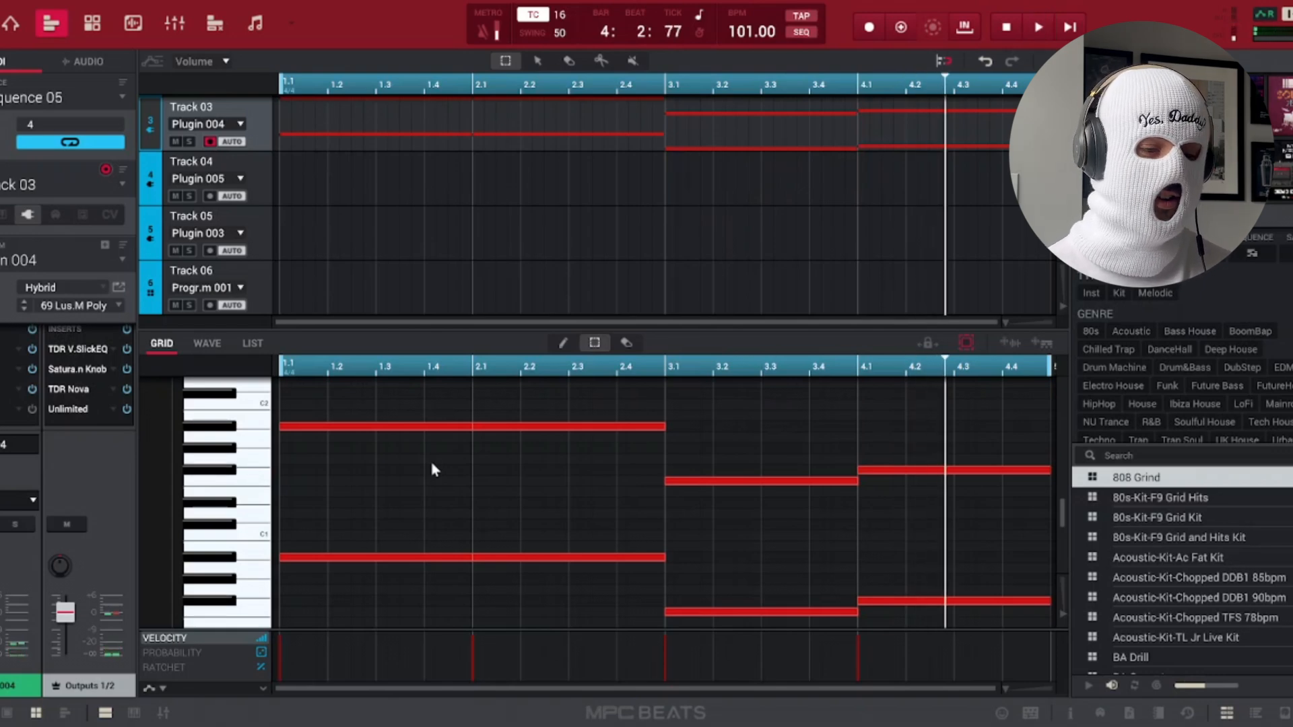
Step: Examine the OB-Xd synth and inserts on Track 04, and play back the sequence with Track 05 selected
click(115, 183)
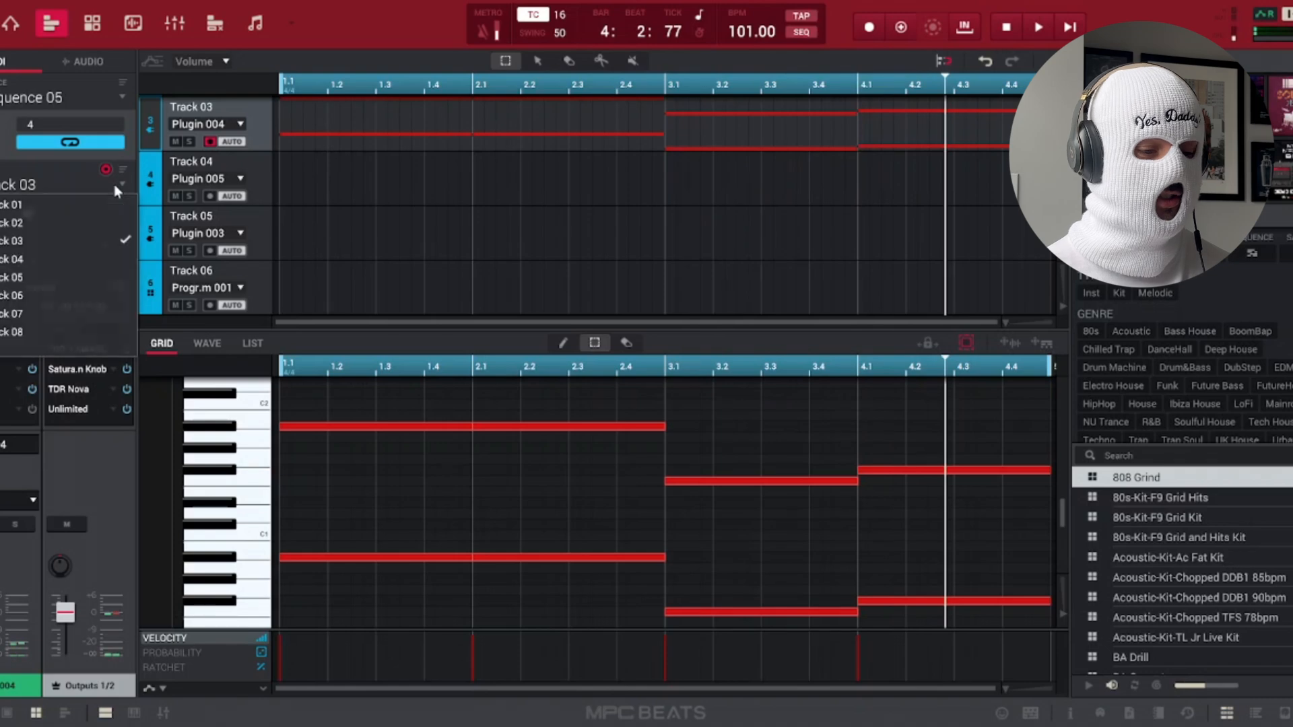
click(41, 204)
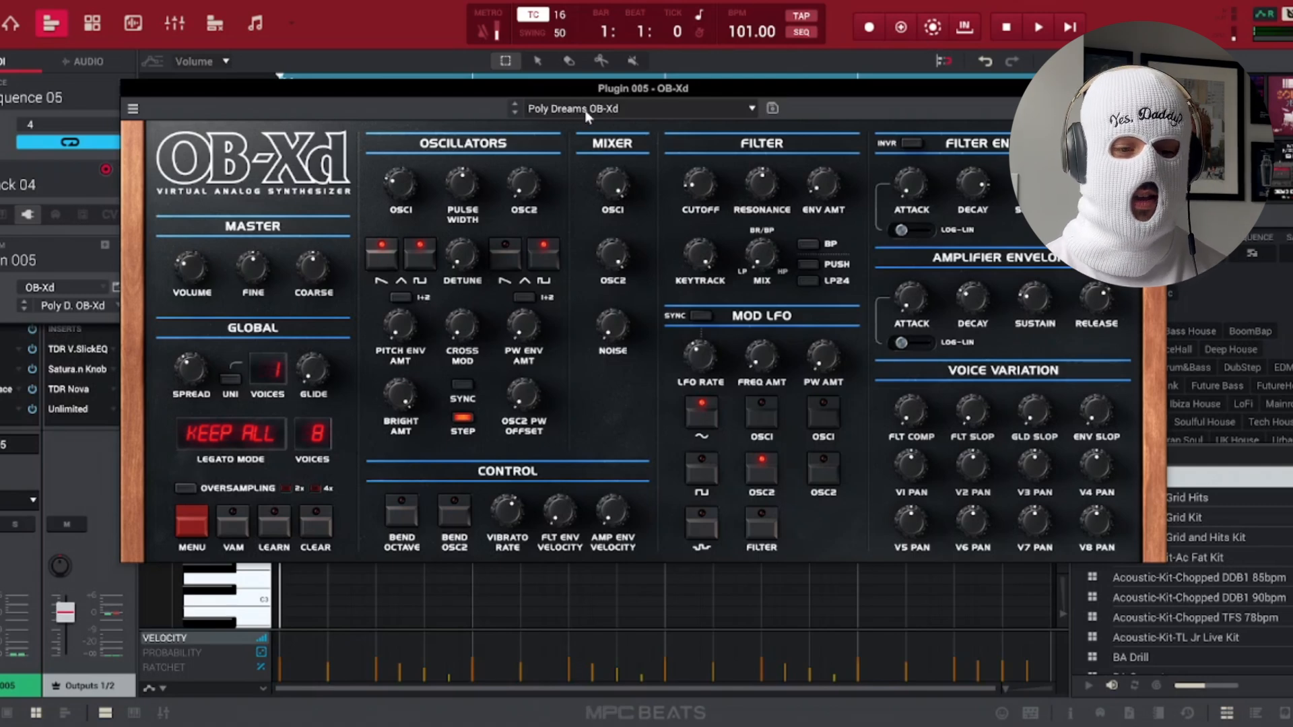
click(418, 21)
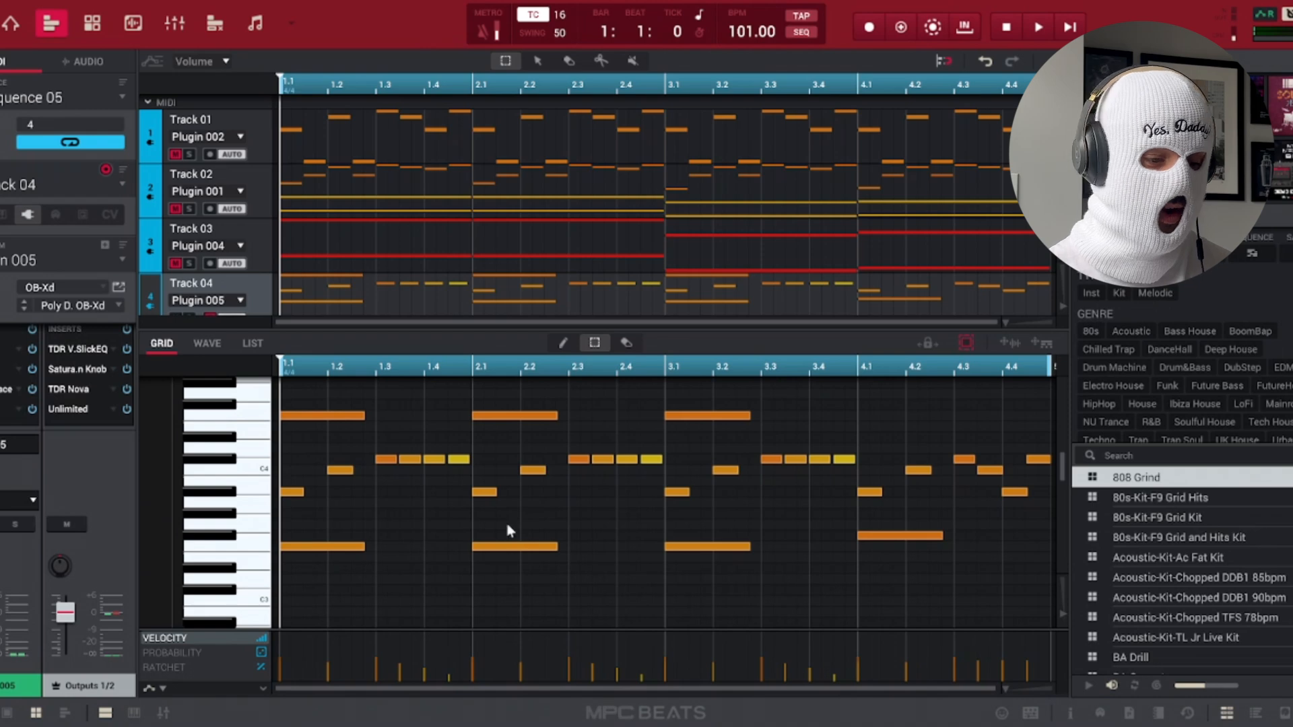
click(7, 349)
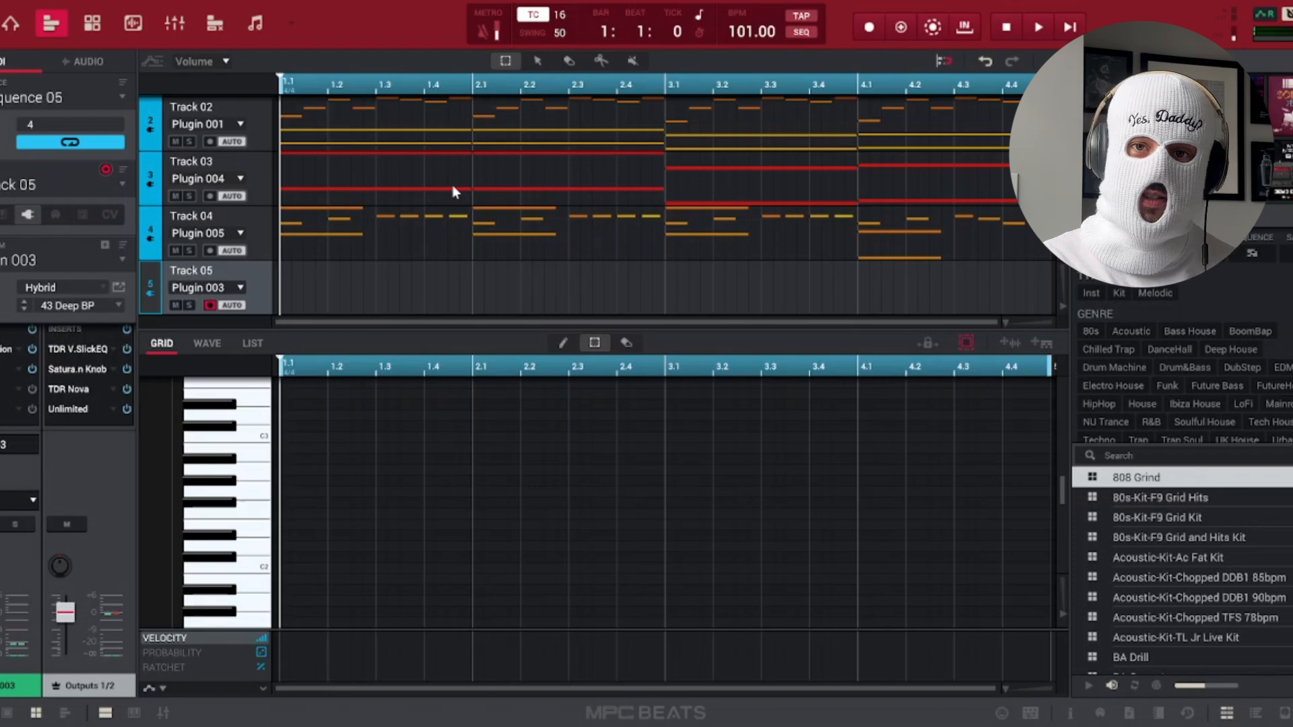
click(908, 30)
key(space)
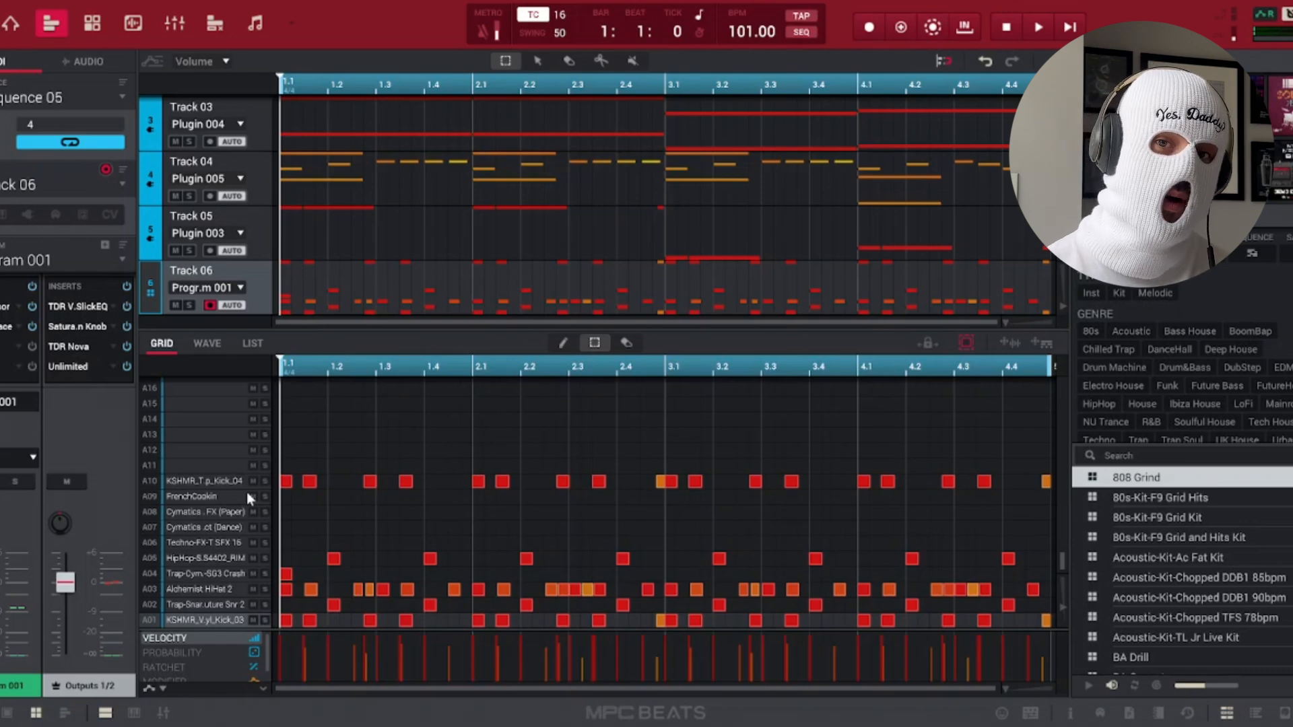
Step: Audition the KSHMR Kick_04, trap snare and hip-hop rim pads of Track 06's drum program
click(209, 483)
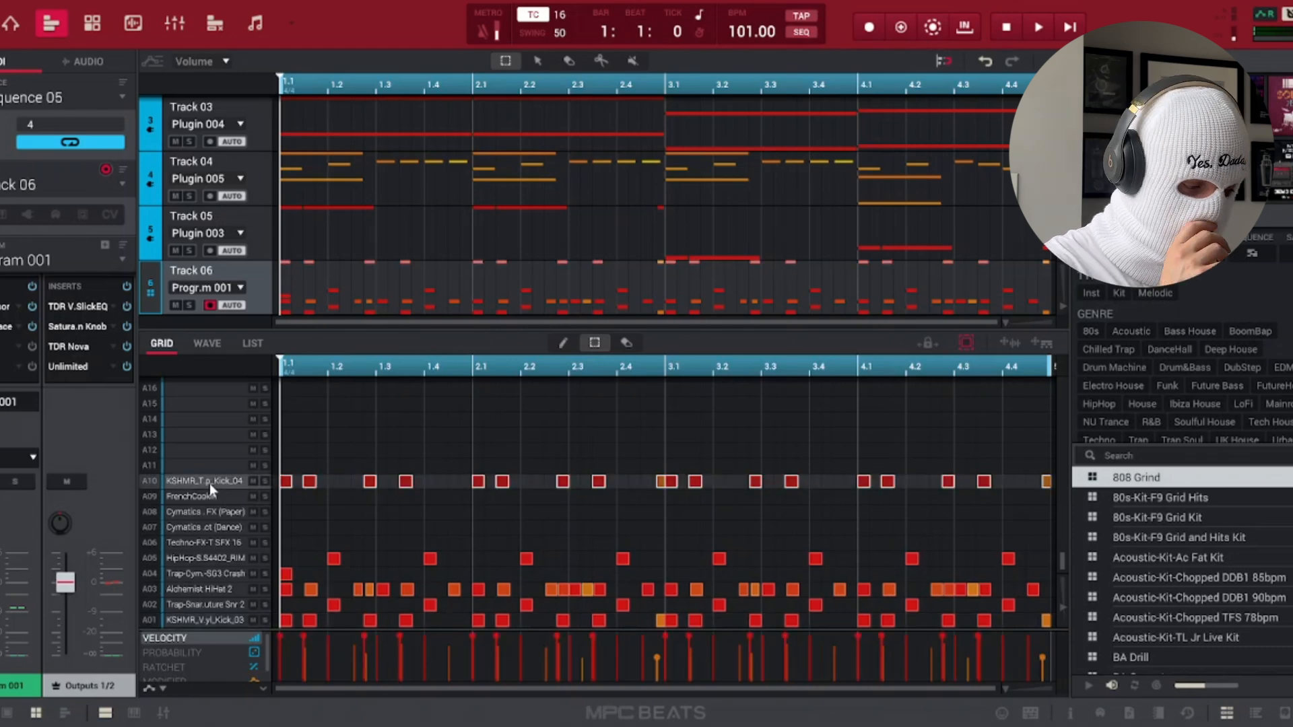
click(208, 484)
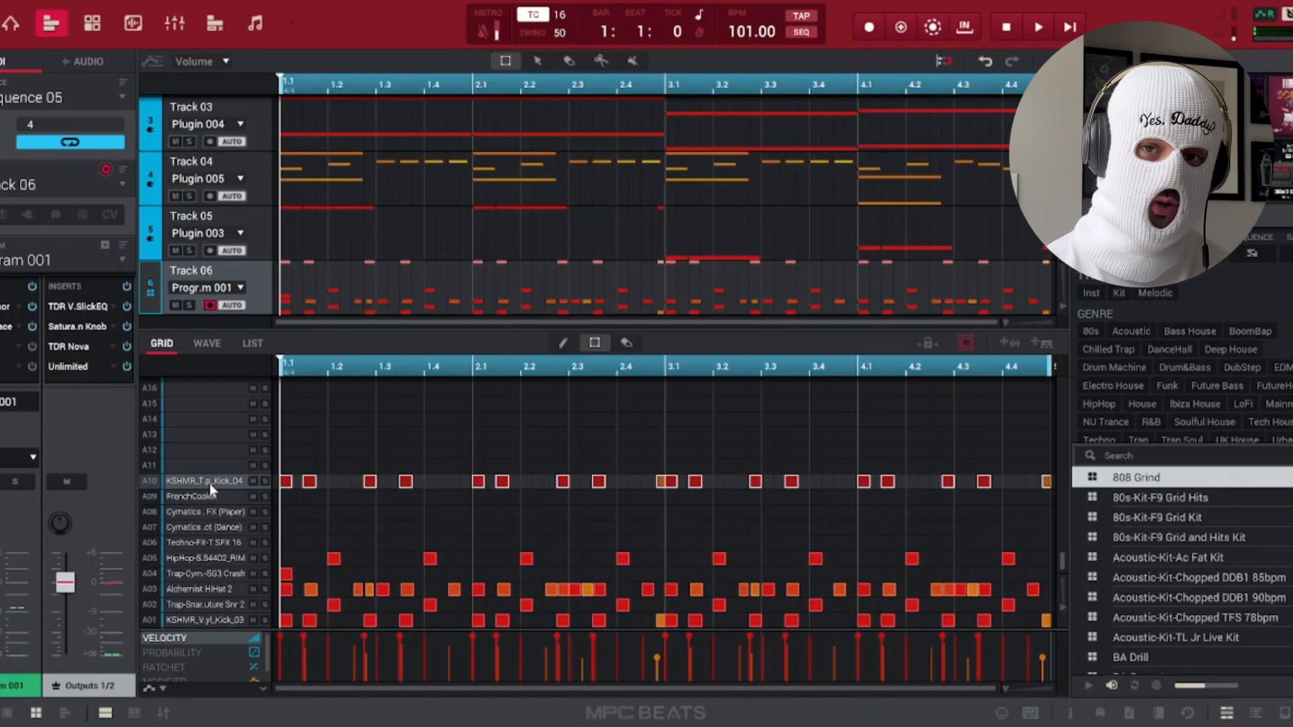
click(214, 605)
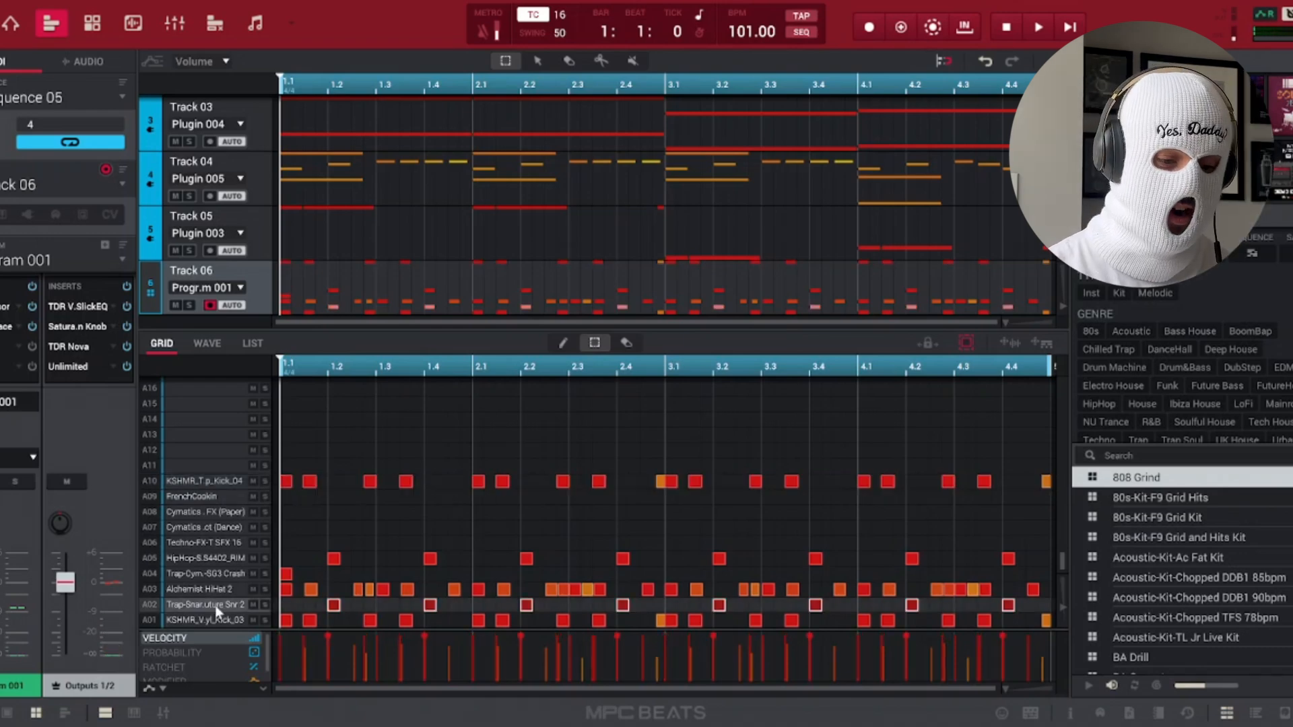
click(214, 559)
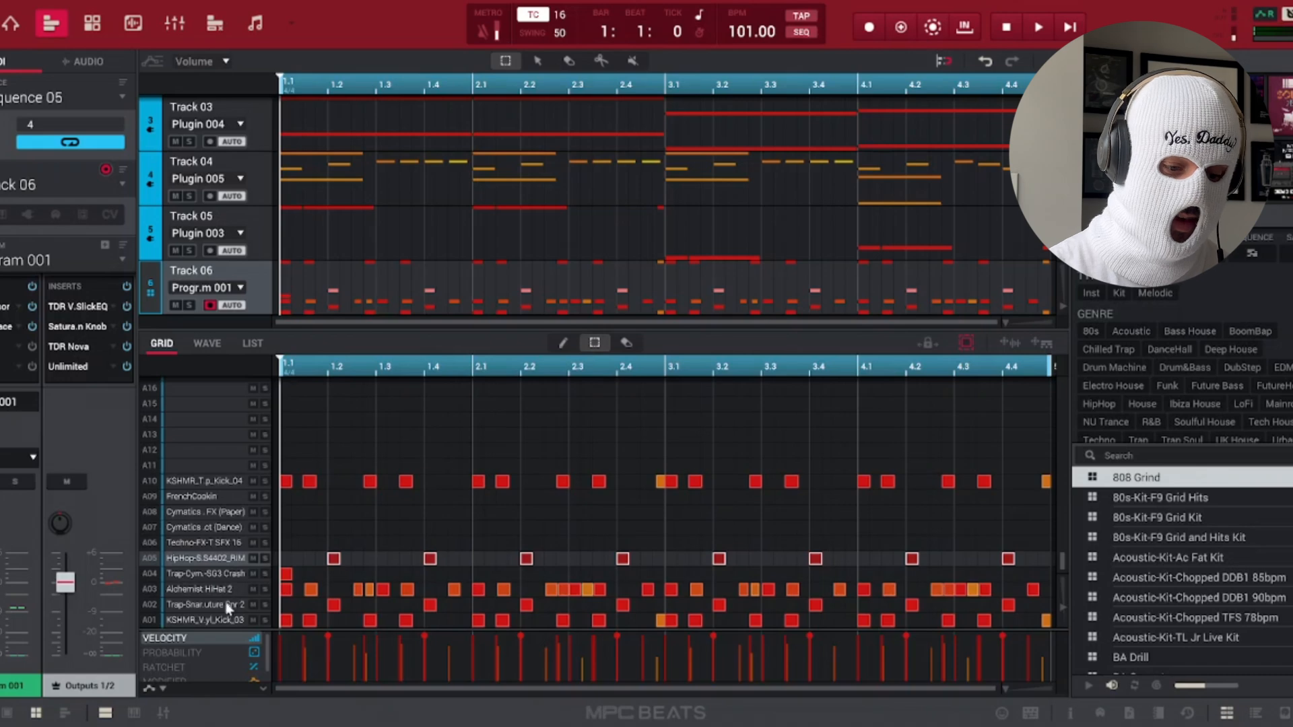
Step: Open the drum program's sample layers and examine level and pan for the snare, rim, hi-hat and Cymatics effect pads
click(226, 605)
click(93, 23)
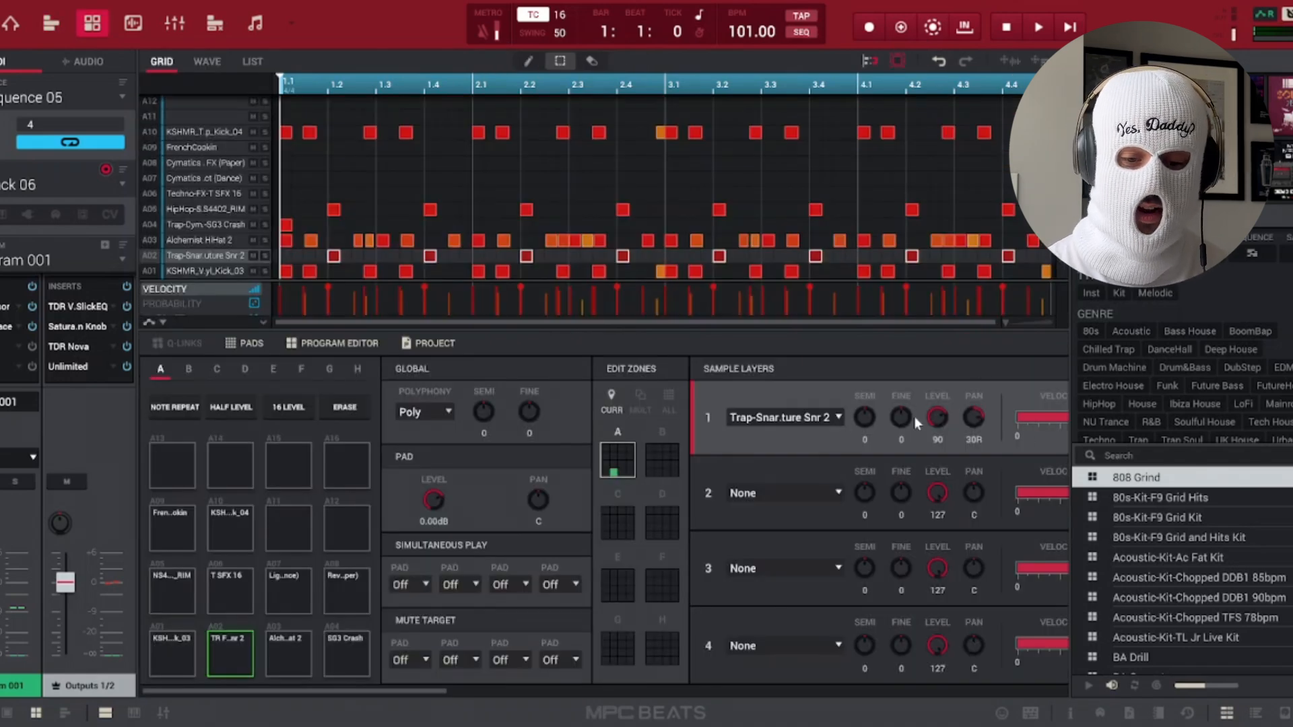
click(200, 210)
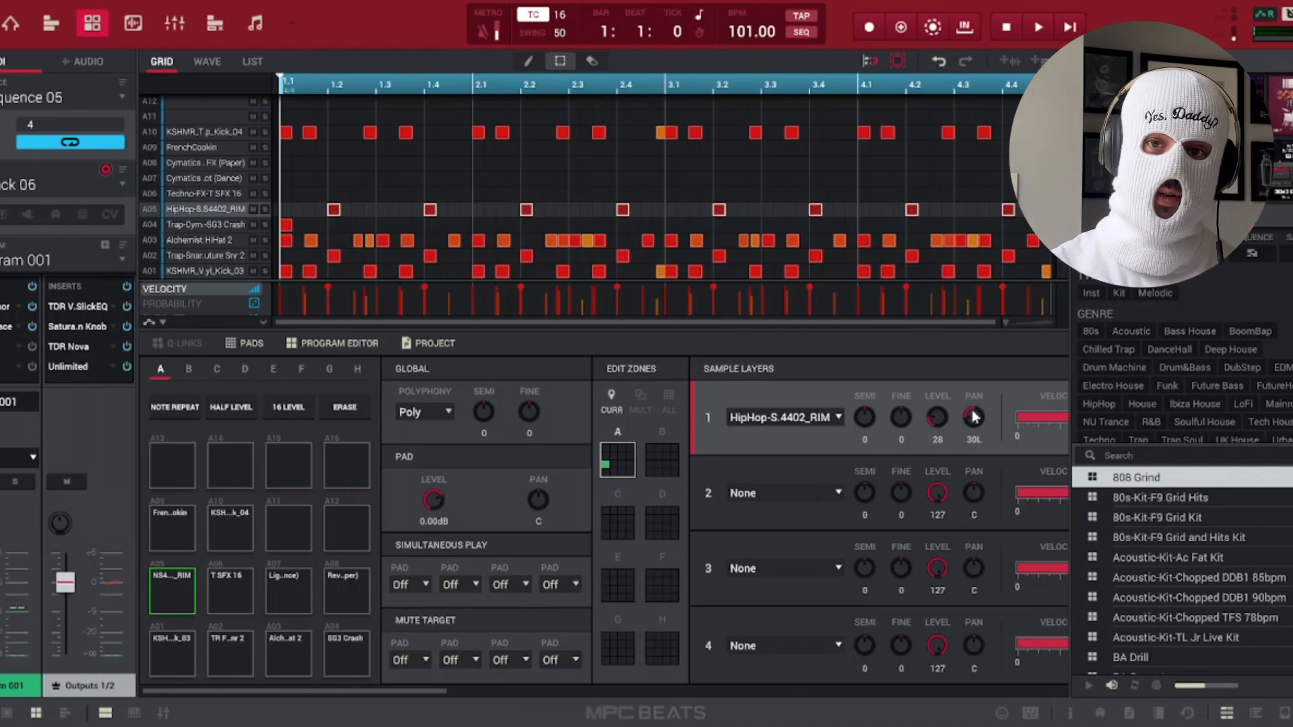
click(202, 239)
click(208, 178)
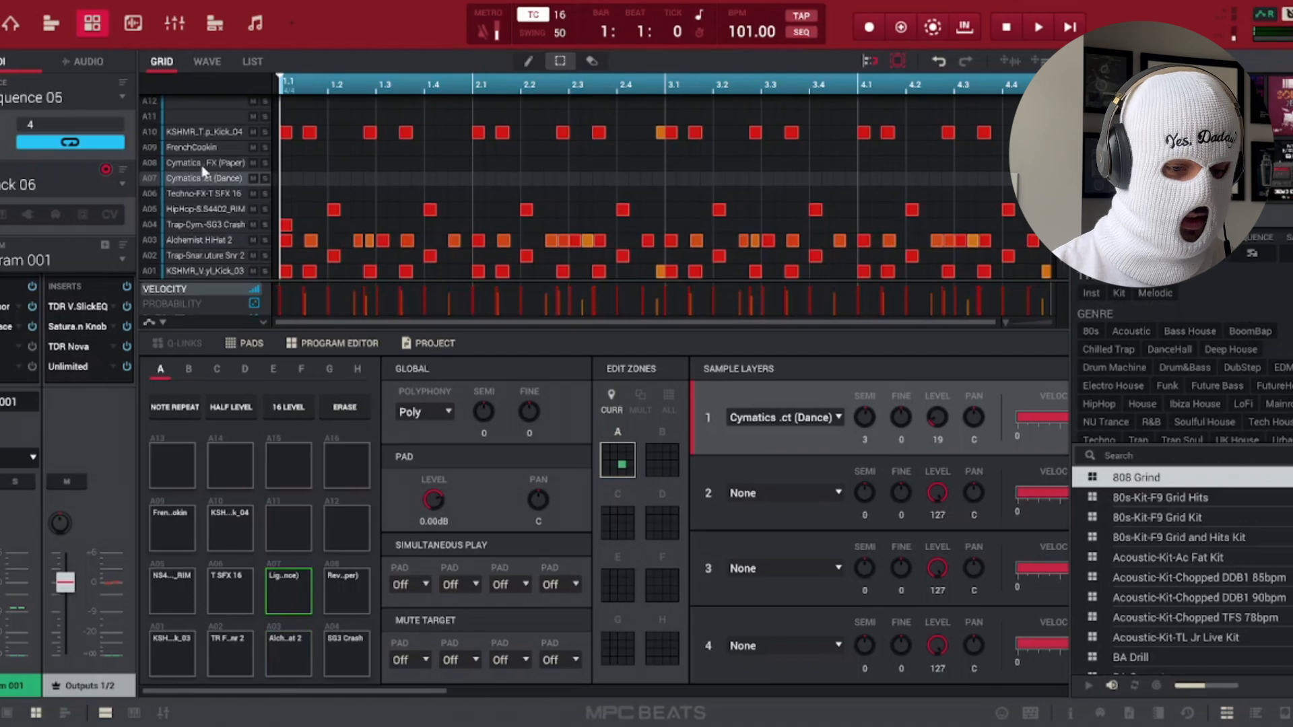
click(204, 165)
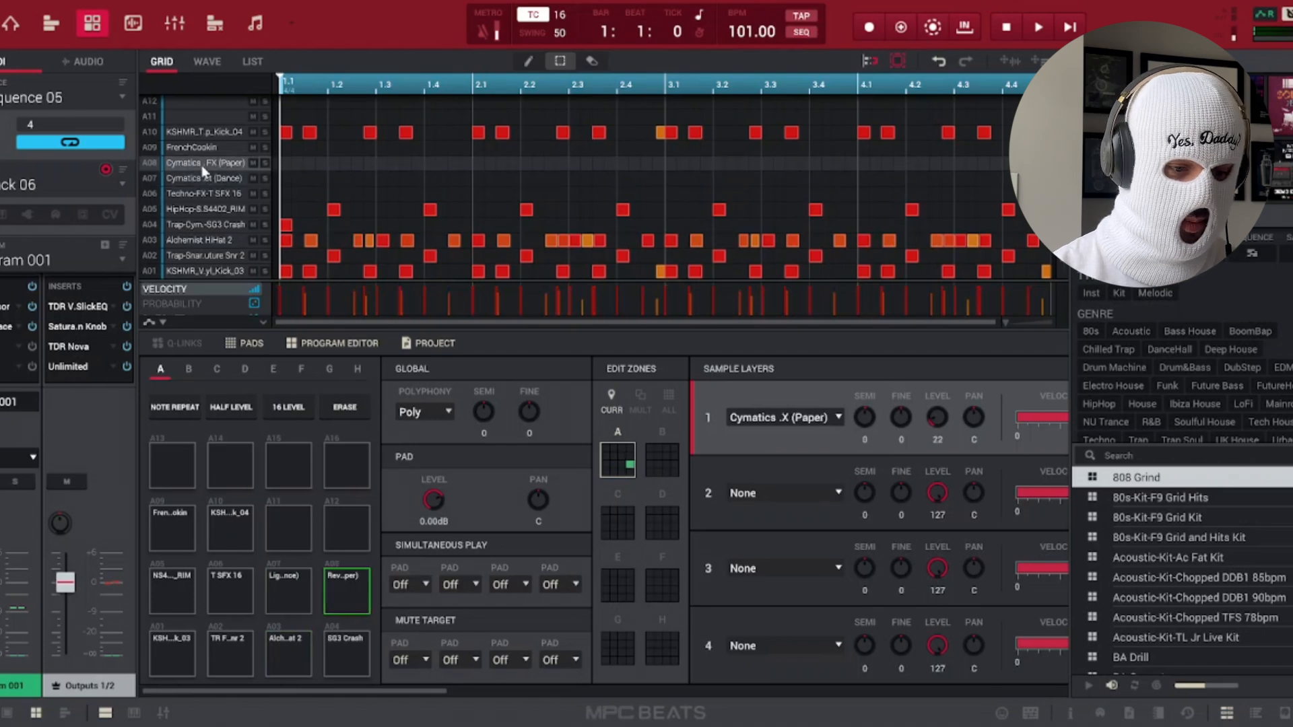
click(222, 241)
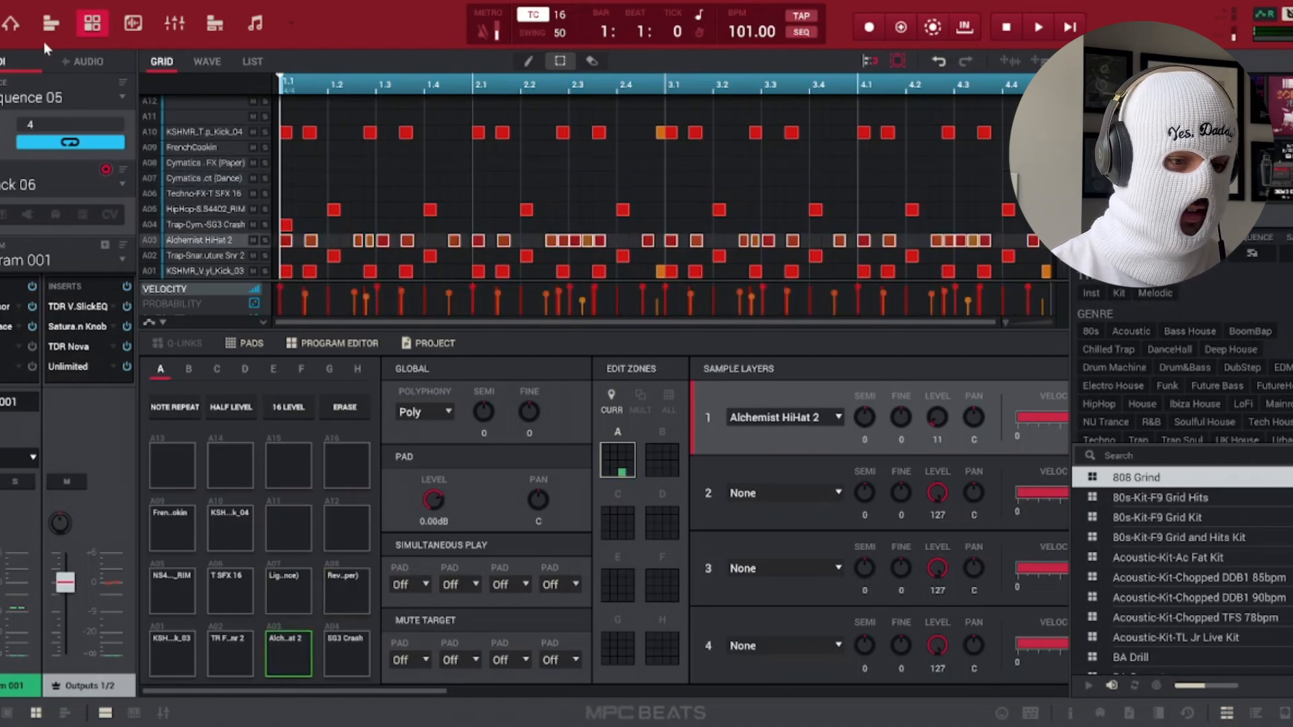
Step: Return to the track arrangement and play back the full sequence with all parts together
click(52, 25)
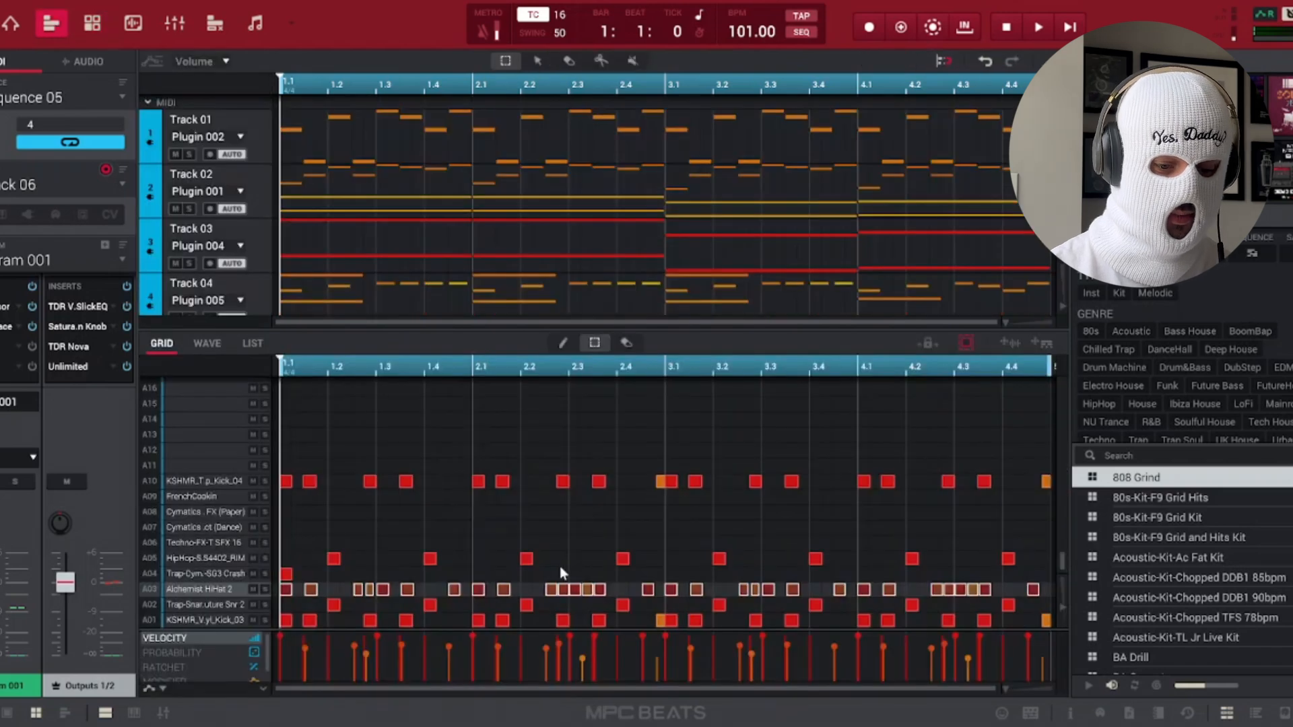
key(space)
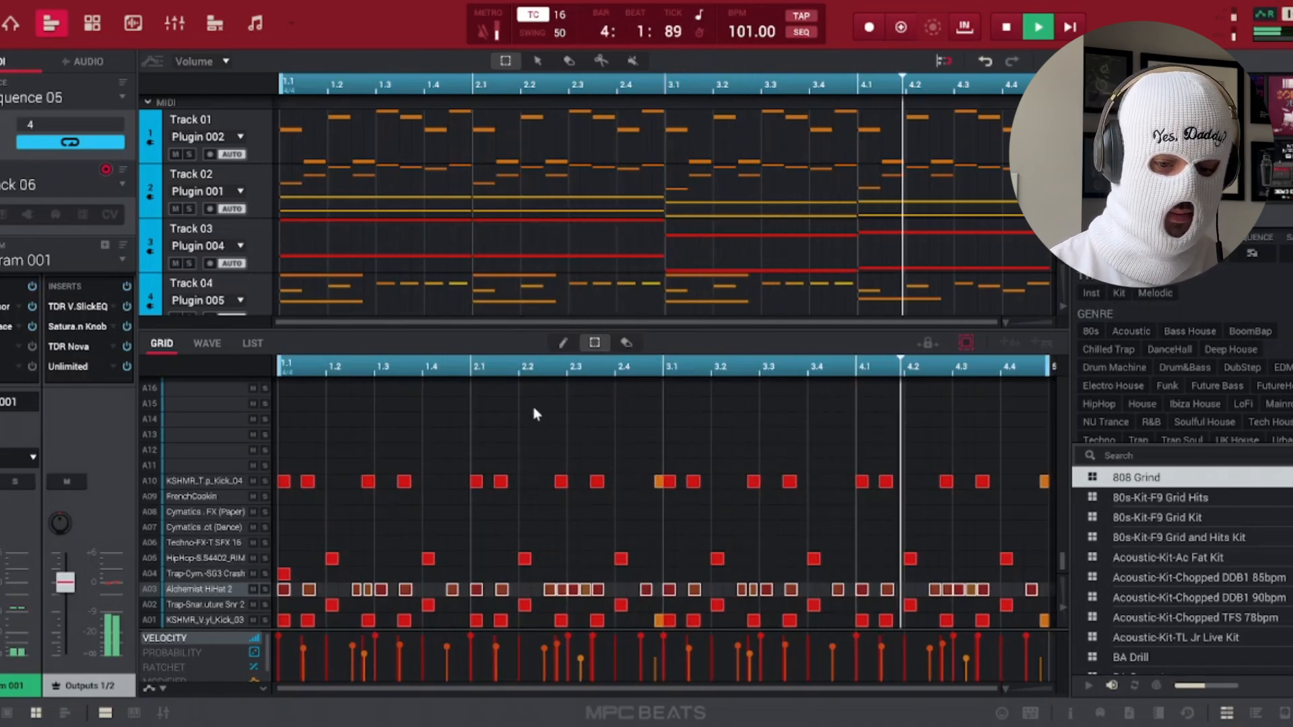
key(space)
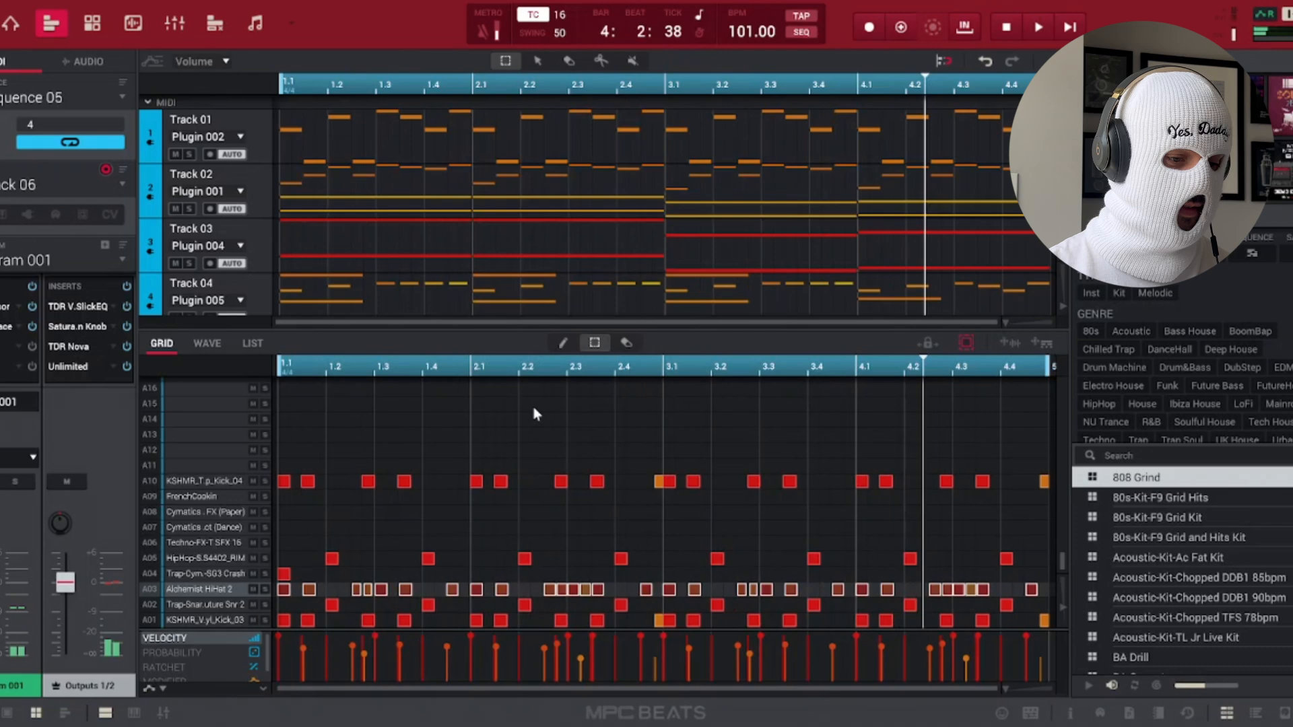
Step: Switch to Track 02 and play back the sequence to check its sound through the inserts
click(116, 184)
click(50, 307)
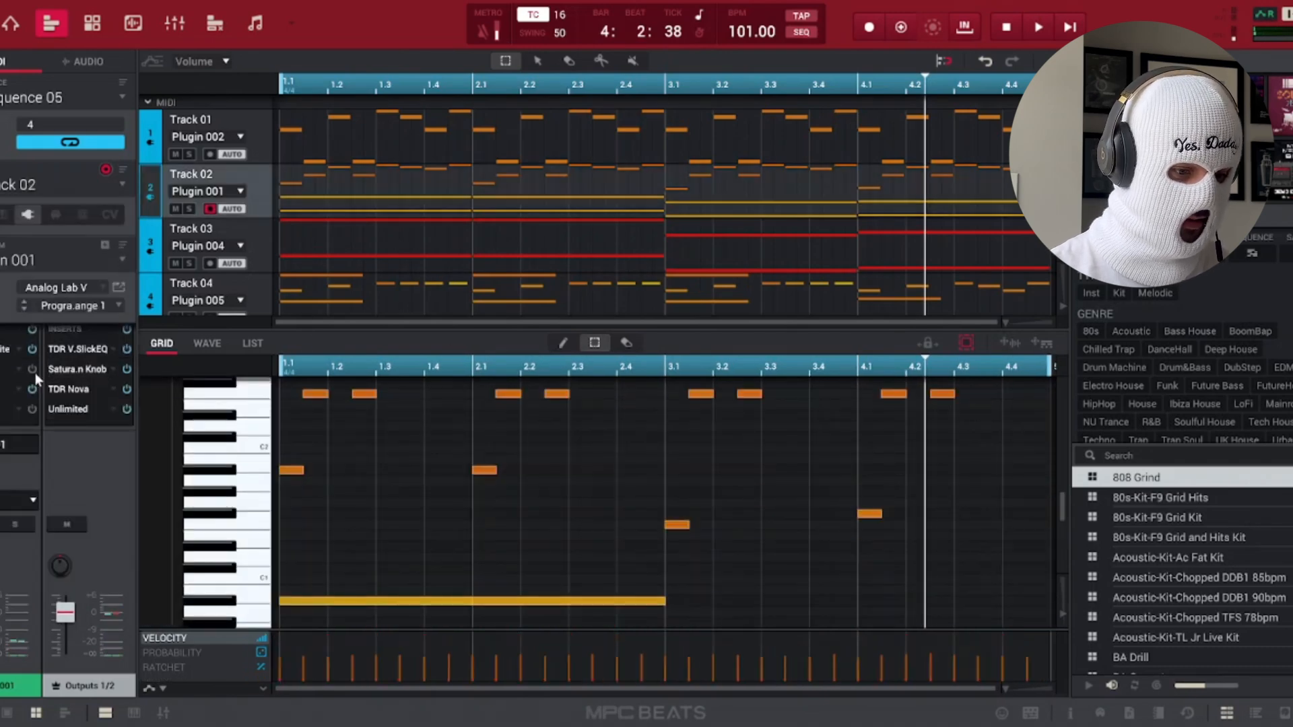
key(space)
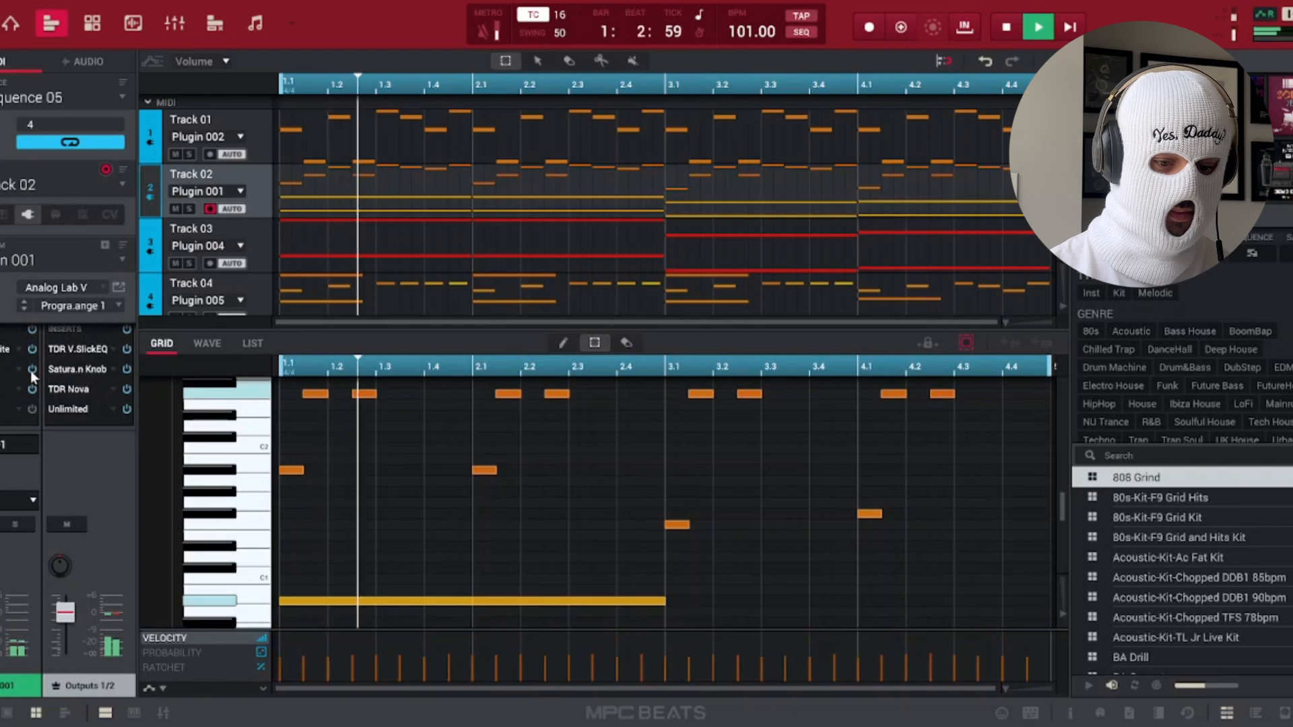